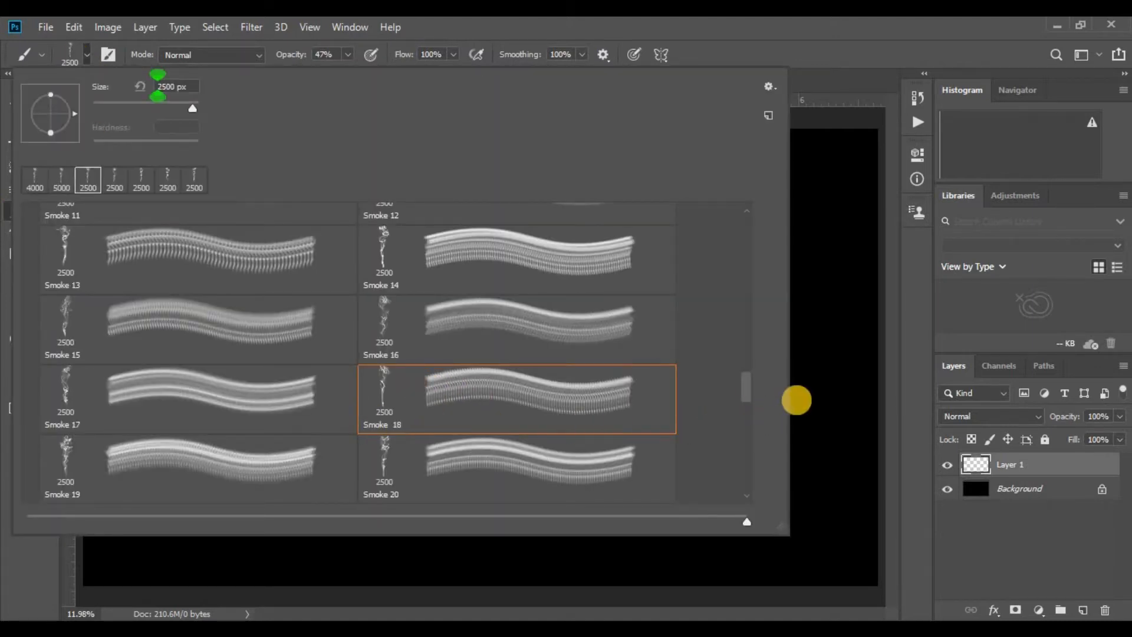
Stamp one white Smoke 18 brush mark at 3500 px on Layer 1, left of the canvas centre.
left_click(86, 54)
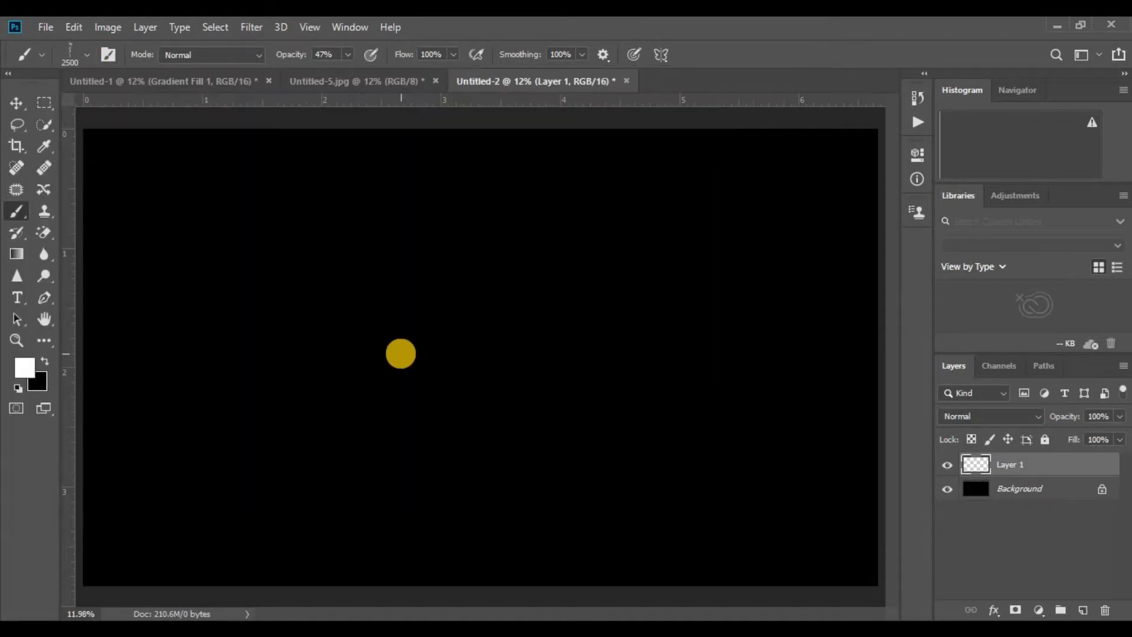
key("bracketright")
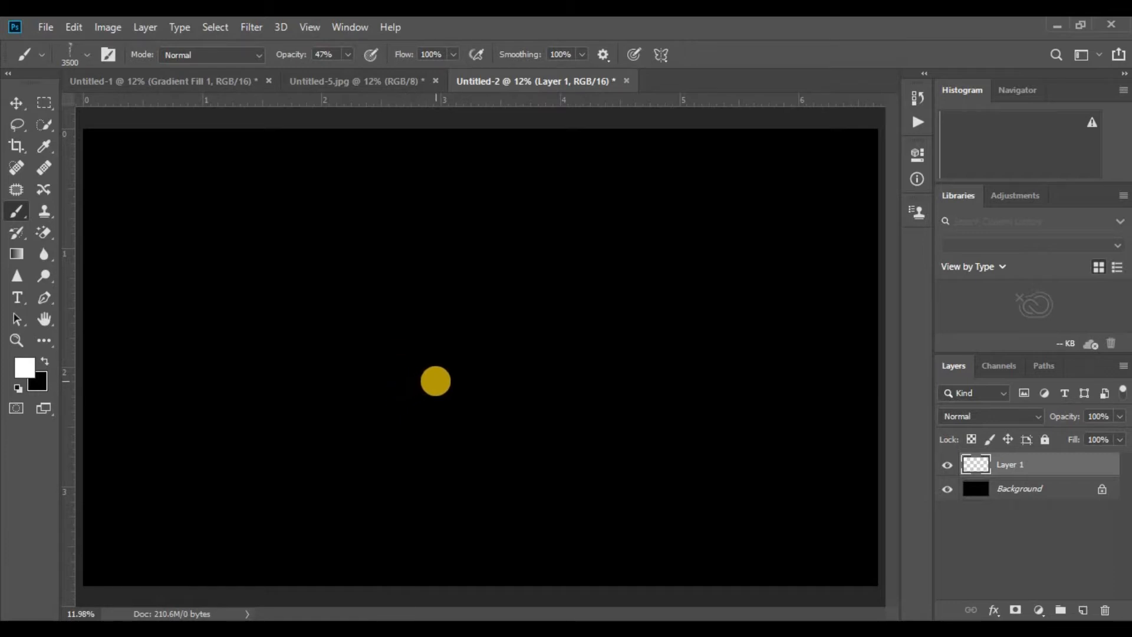
left_click(435, 381)
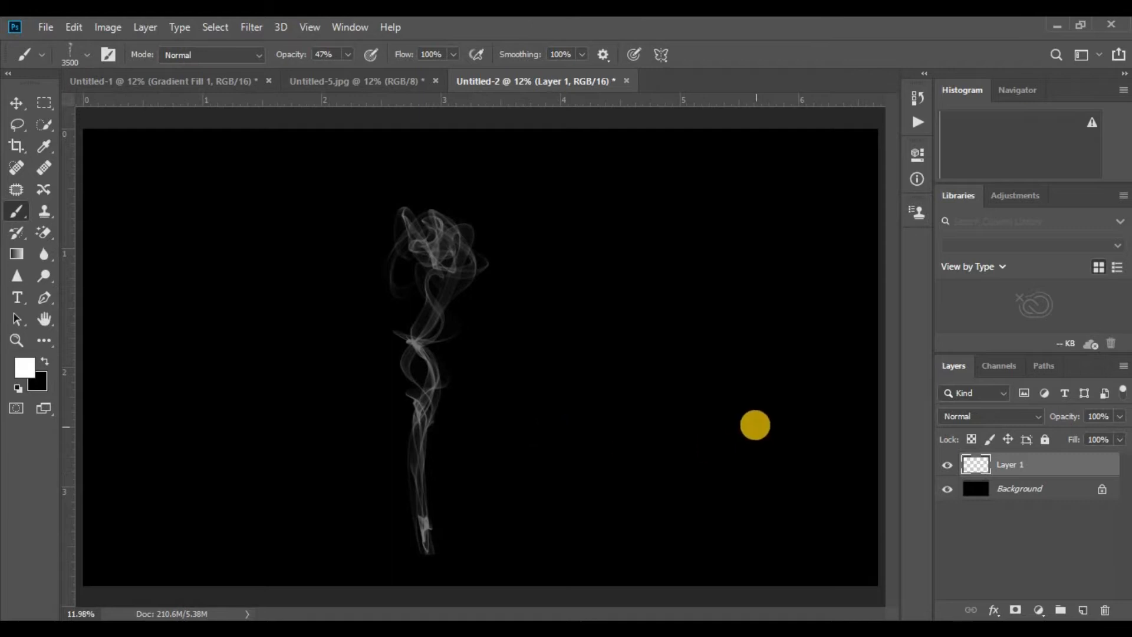
Duplicate the smoke layer twice and merge the three smoke layers into one.
left_click_drag(1053, 472, 1083, 610)
left_click_drag(1069, 472, 1084, 609)
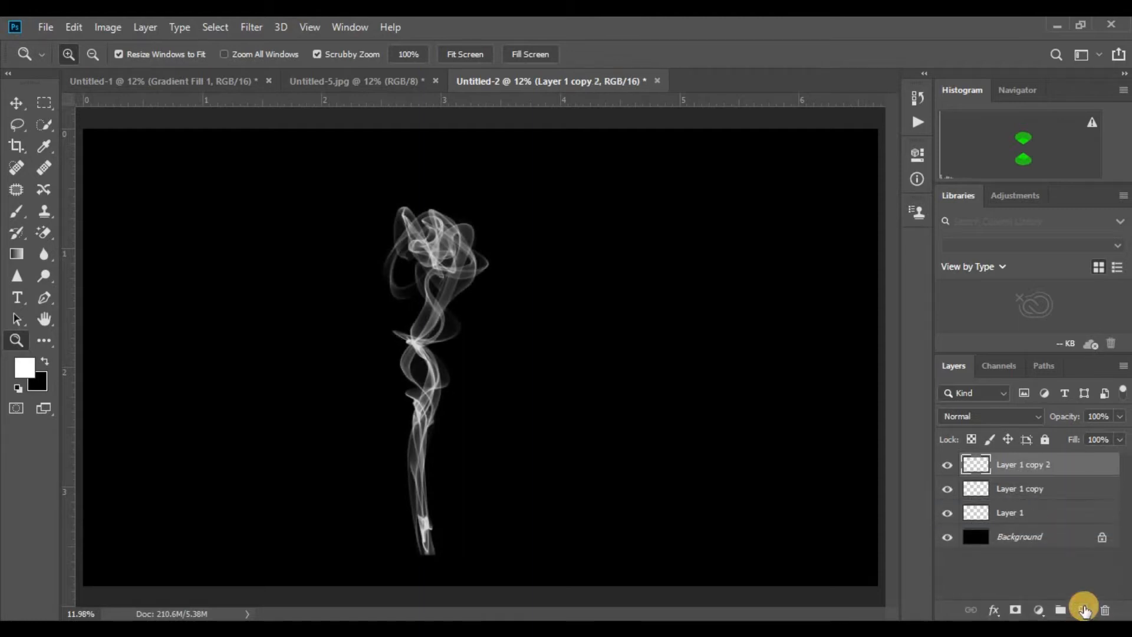
left_click(1061, 504, "shift")
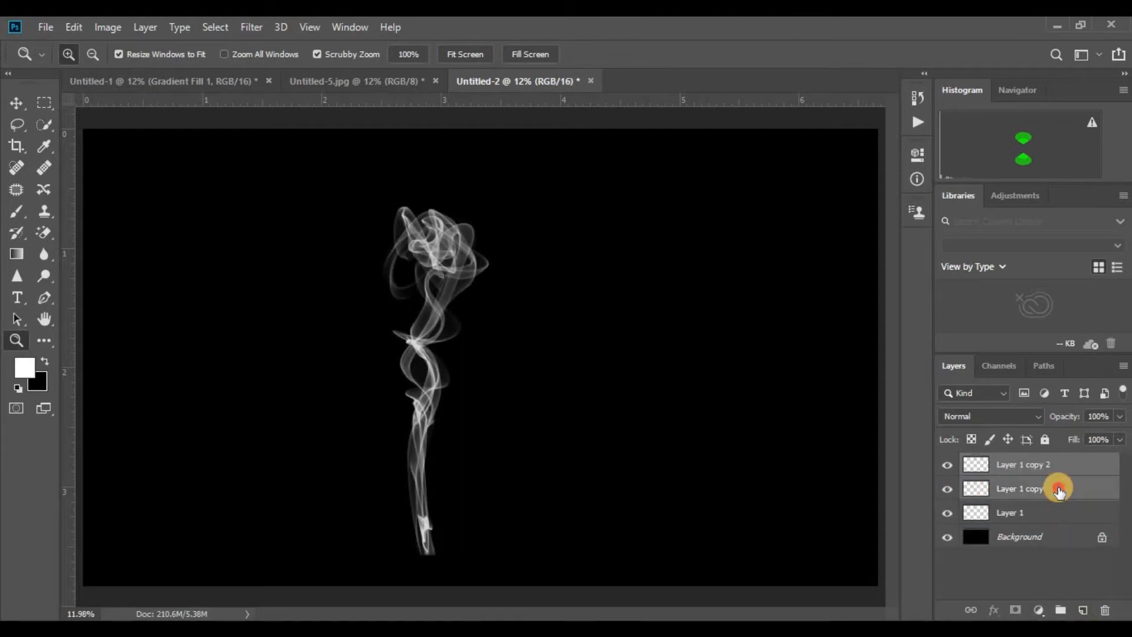
right_click(1057, 494)
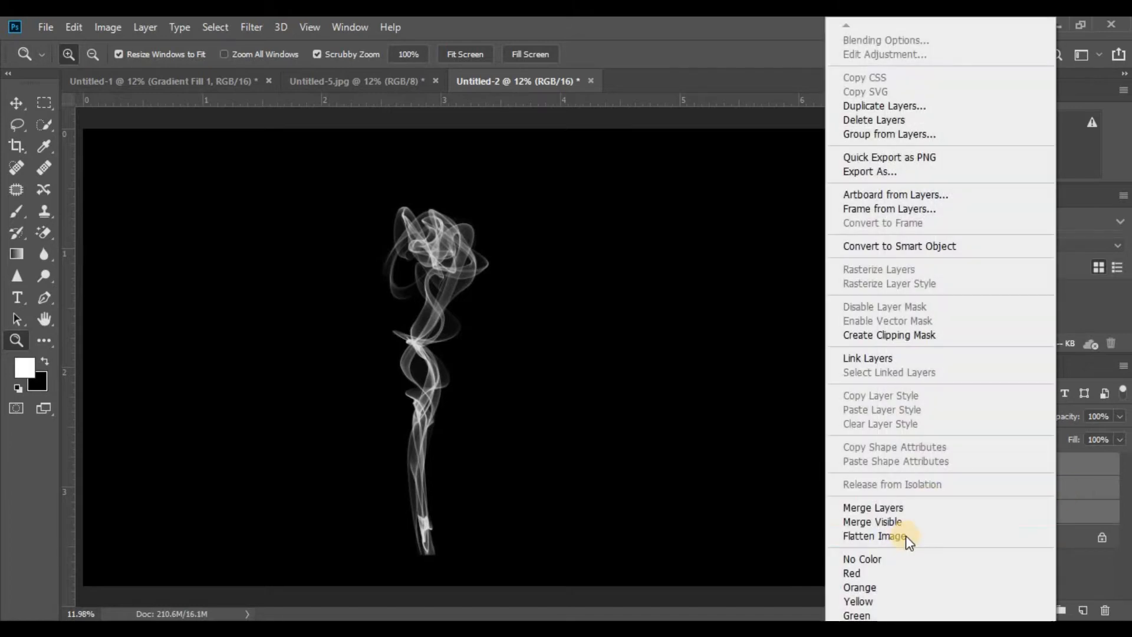
left_click(922, 505)
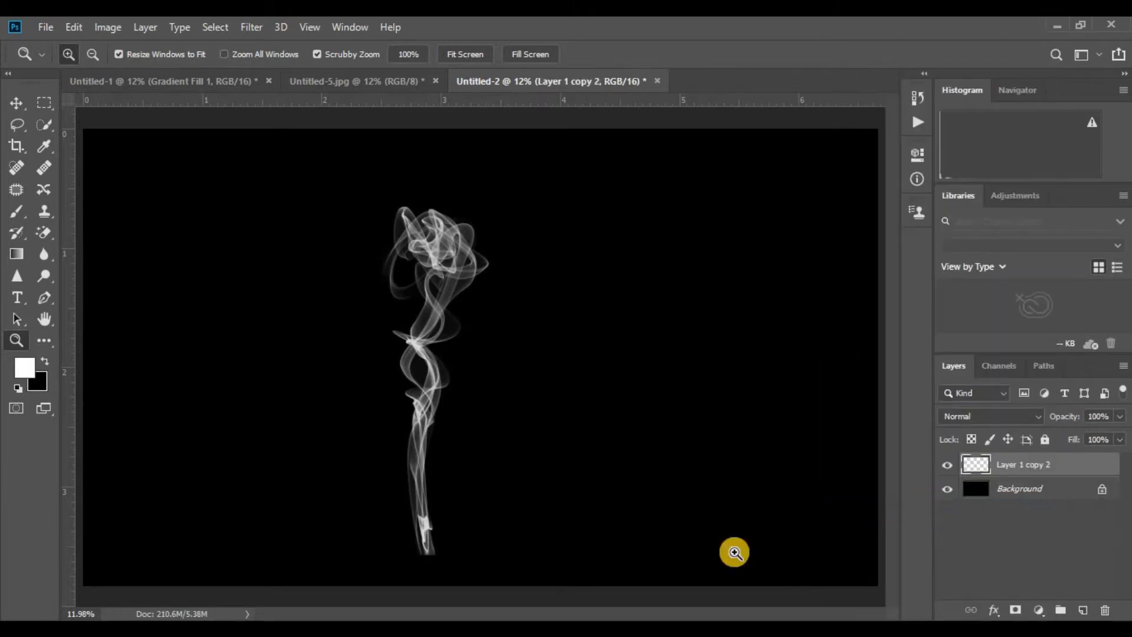
Free-transform the merged smoke layer and set its rotation to 90 degrees.
left_click(408, 323)
key("ctrl+t")
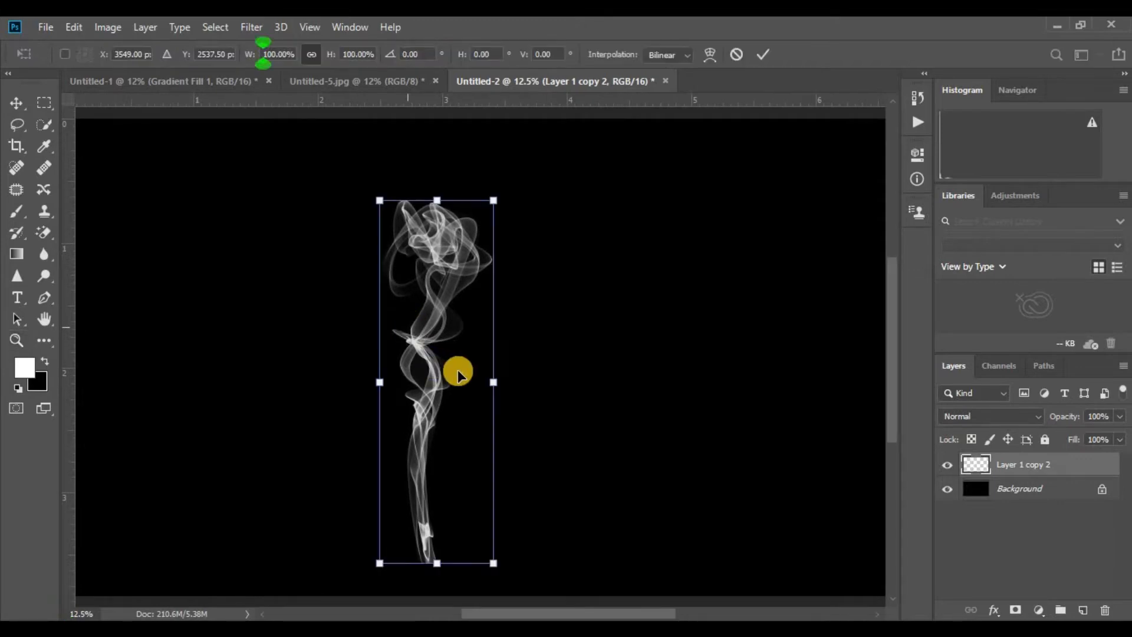
left_click_drag(578, 367, 596, 499)
left_click_drag(430, 60, 401, 65)
type("90")
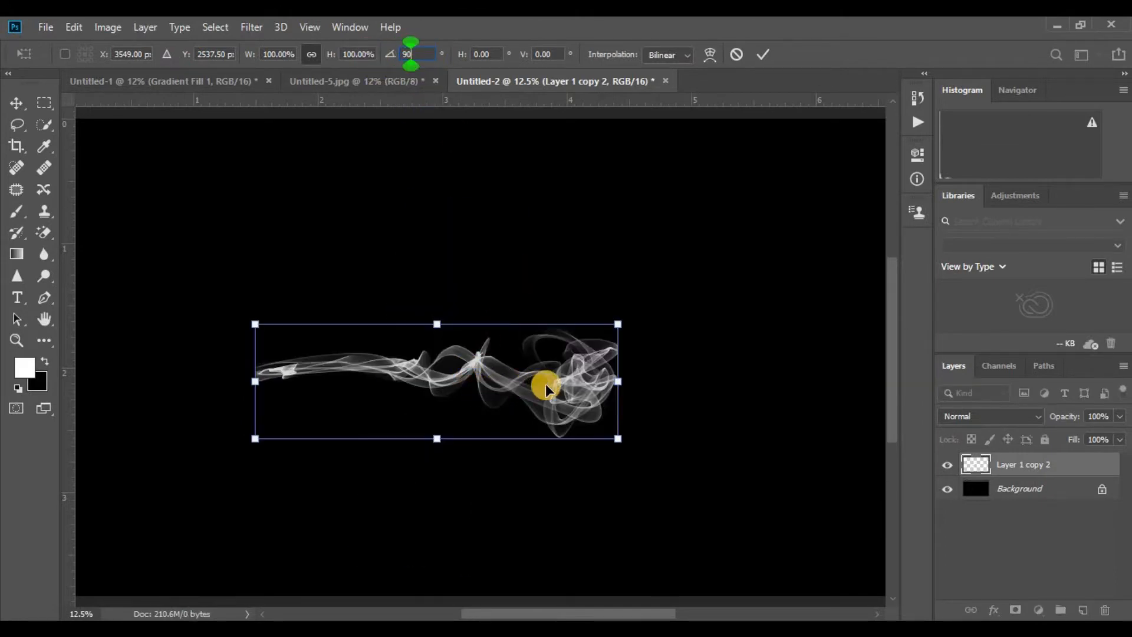
Scale the rotated smoke to about 155% and position its tail at the canvas's left edge, then apply the transform.
left_click_drag(625, 384, 670, 387)
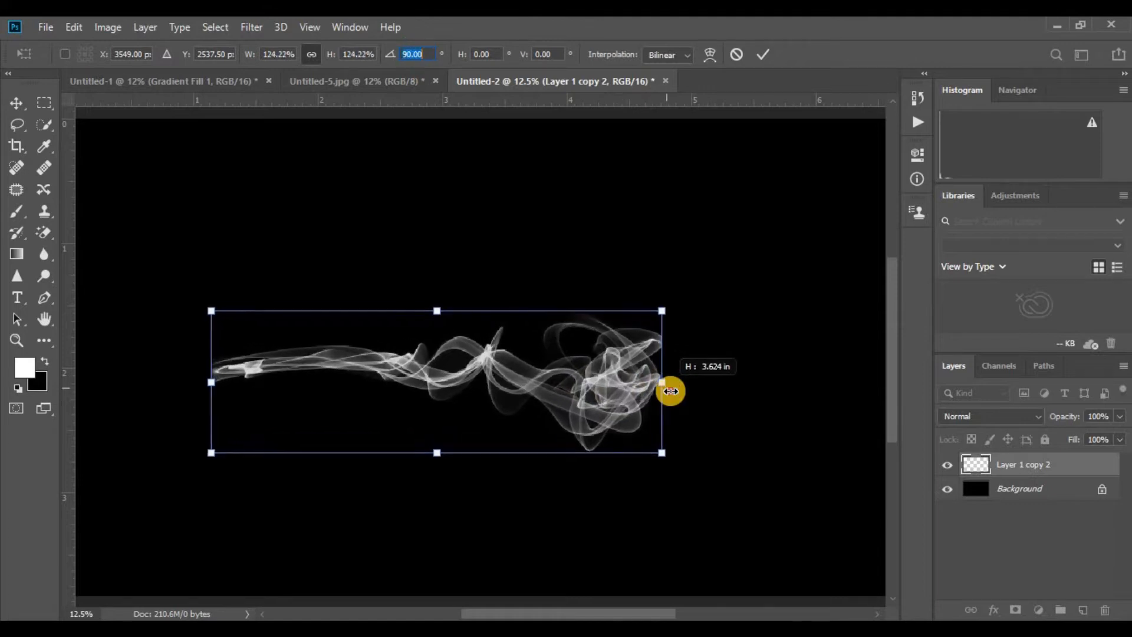
left_click_drag(497, 386, 425, 358)
left_click_drag(541, 360, 595, 361)
left_click_drag(401, 361, 447, 362)
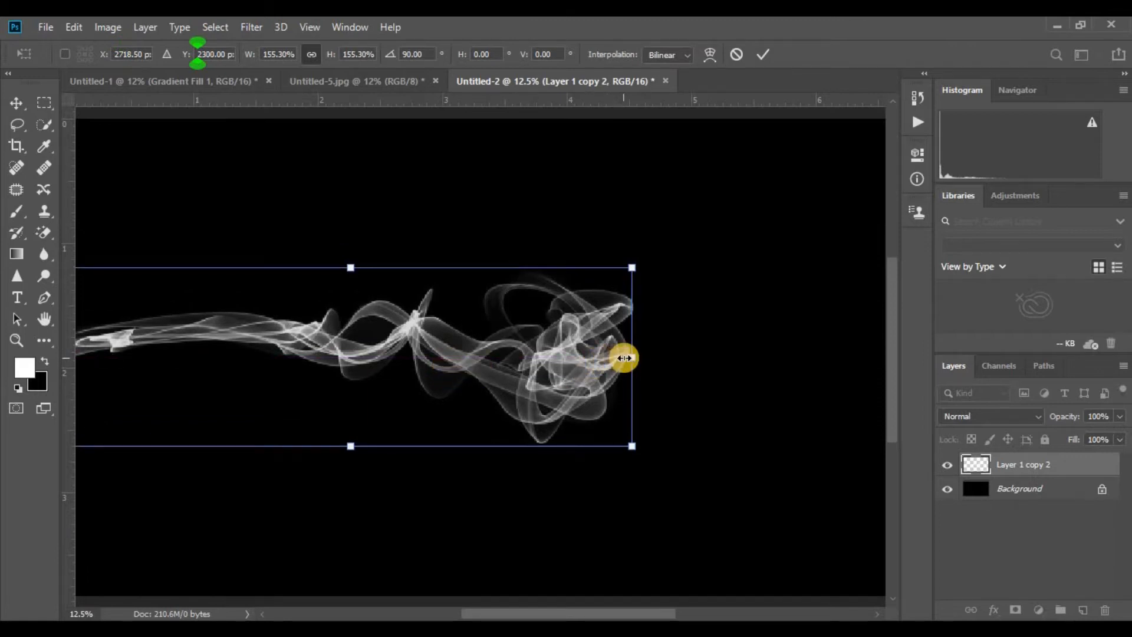
left_click(762, 58)
key("z")
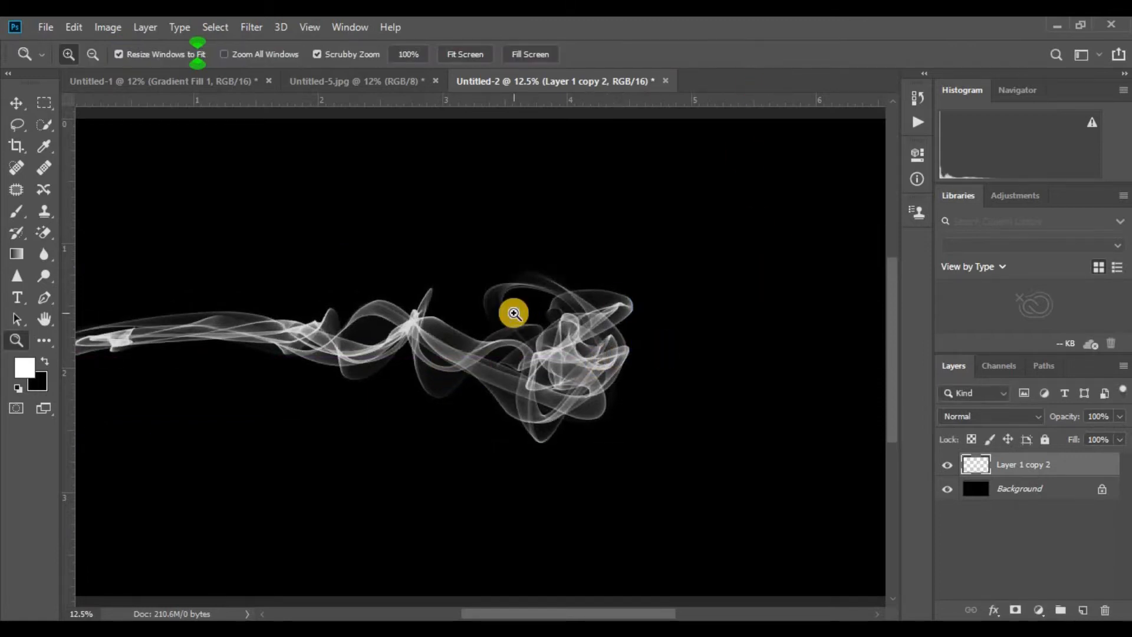
right_click(522, 323)
left_click(531, 324)
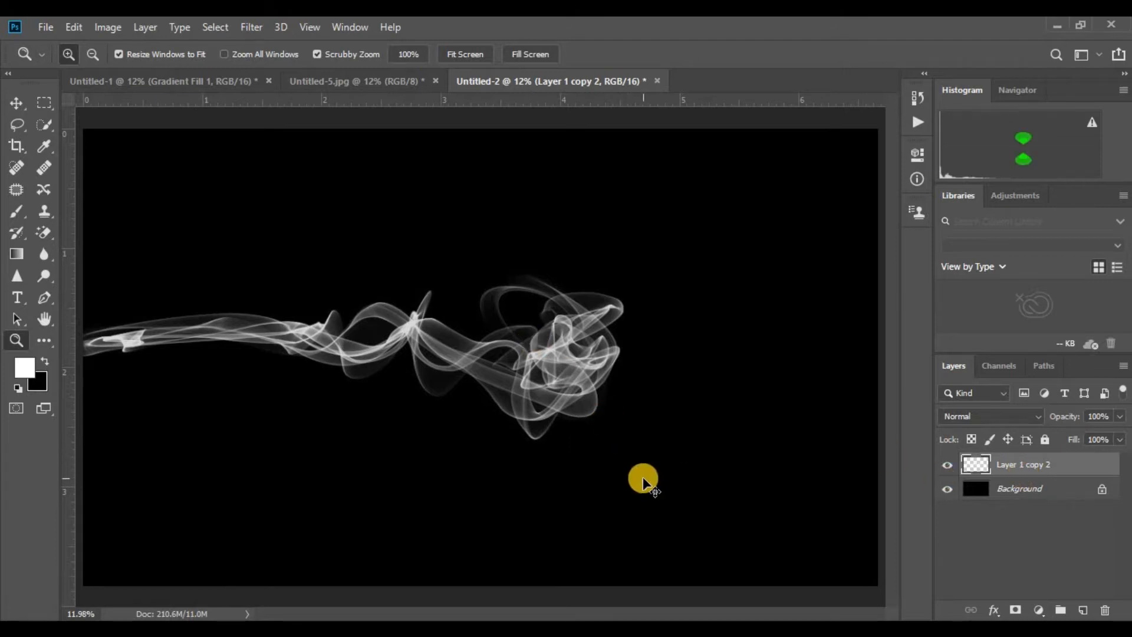
Enlarge the horizontal smoke proportionally to about 113.5%, extending it rightward from the canvas's left edge.
key("ctrl+t")
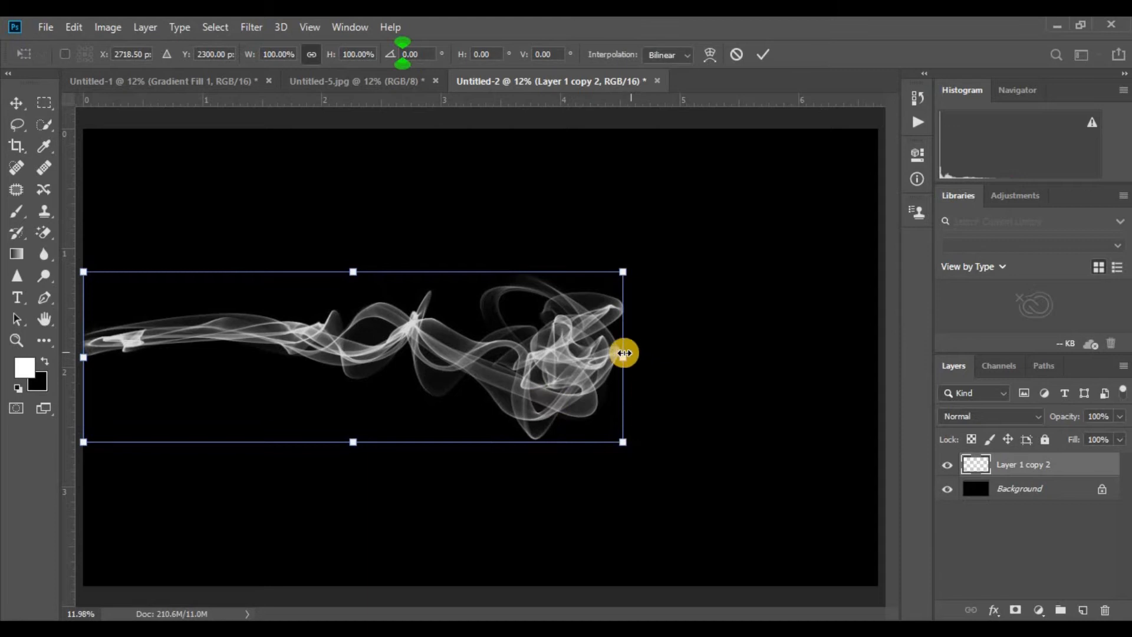
left_click_drag(630, 360, 695, 368)
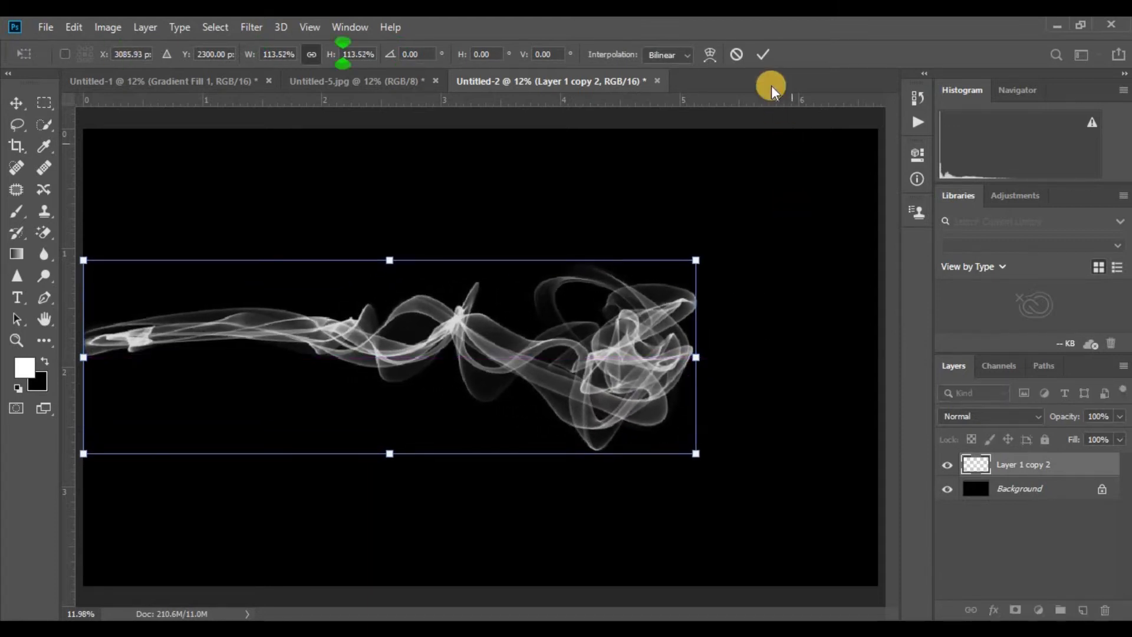
left_click(763, 54)
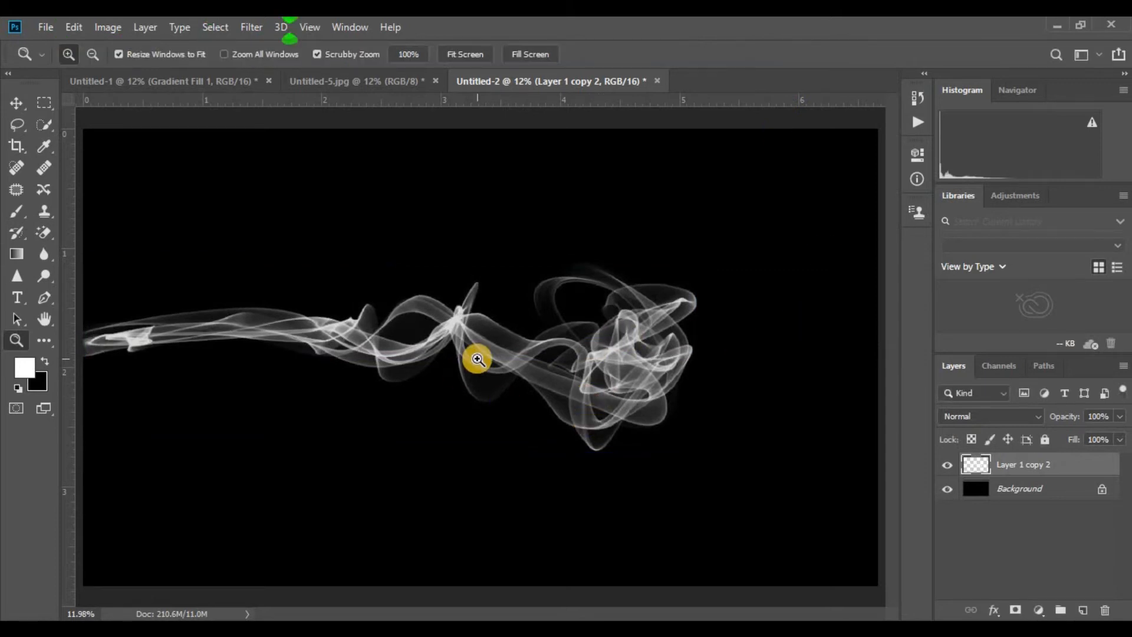
left_click(477, 359)
left_click(489, 398)
right_click(500, 407)
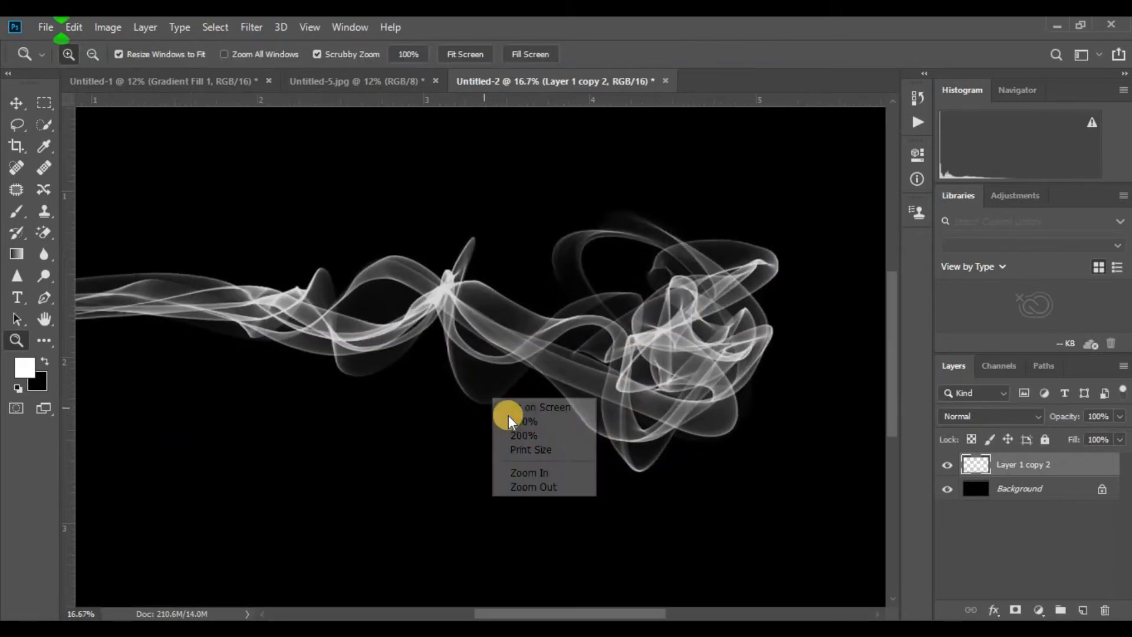
left_click(510, 409)
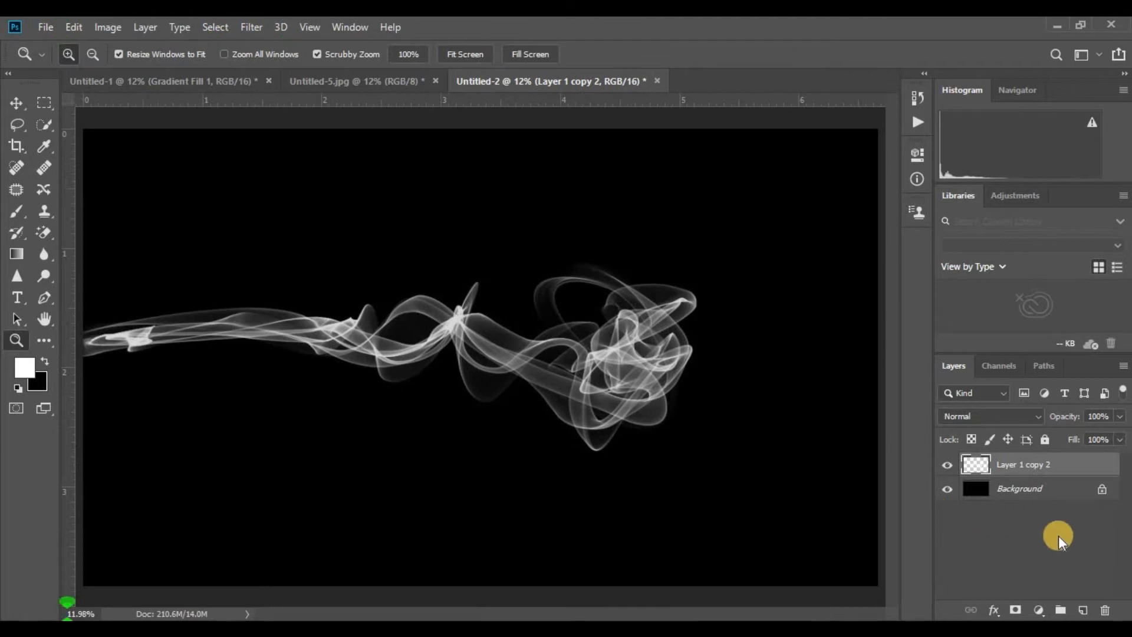
Add a Gradient fill layer above the smoke using the Blue, Red, Yellow preset.
left_click(1057, 535)
left_click(1039, 610)
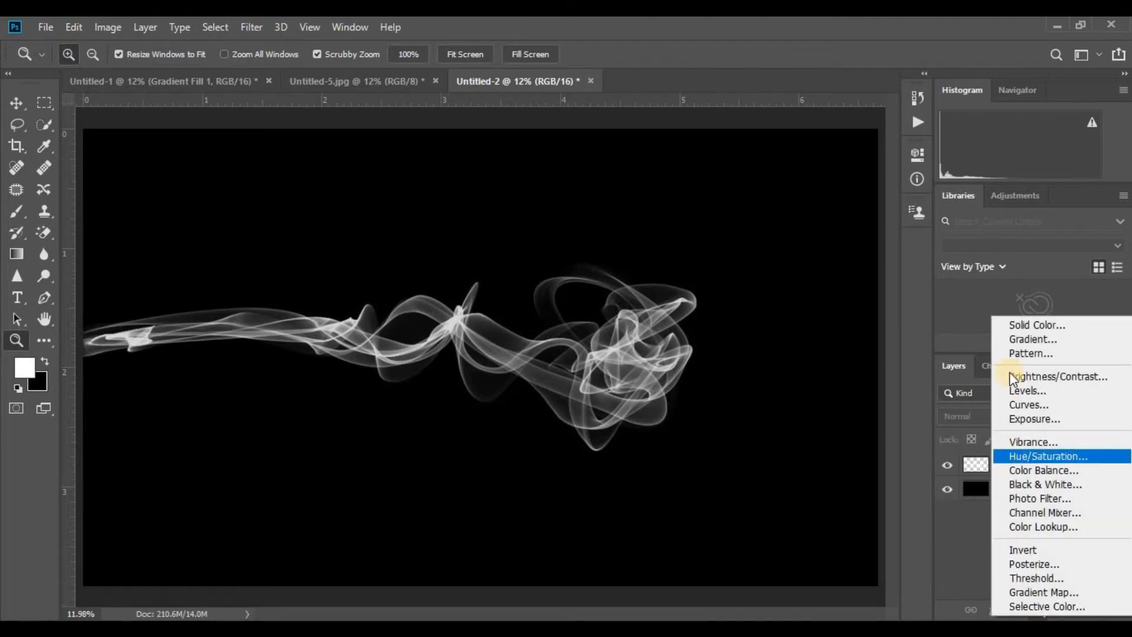
left_click(1049, 337)
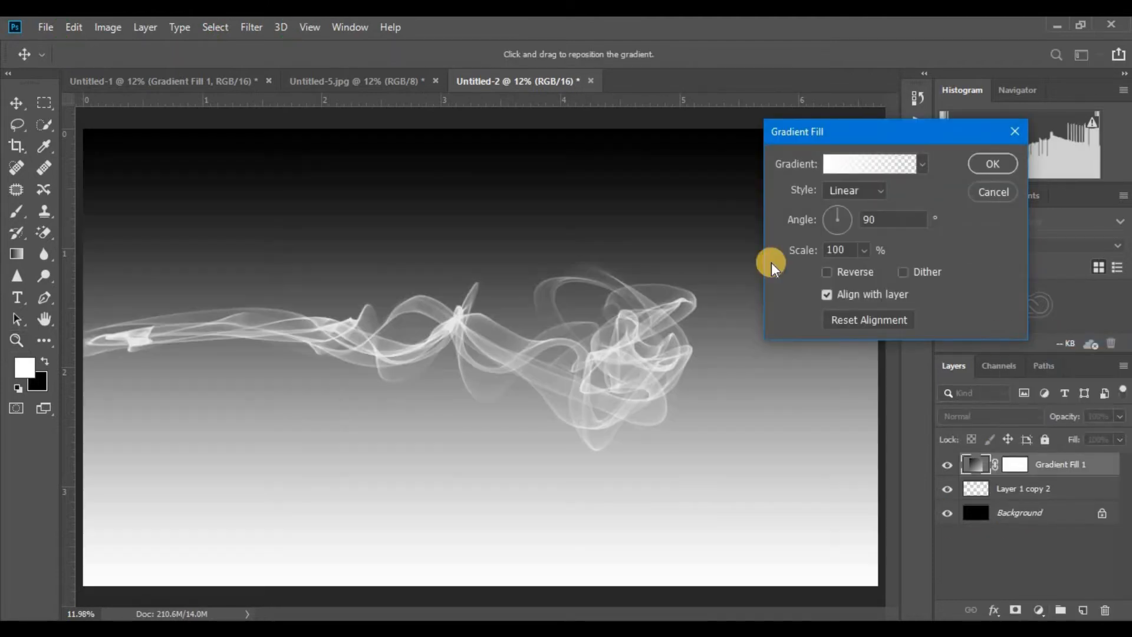
left_click(920, 165)
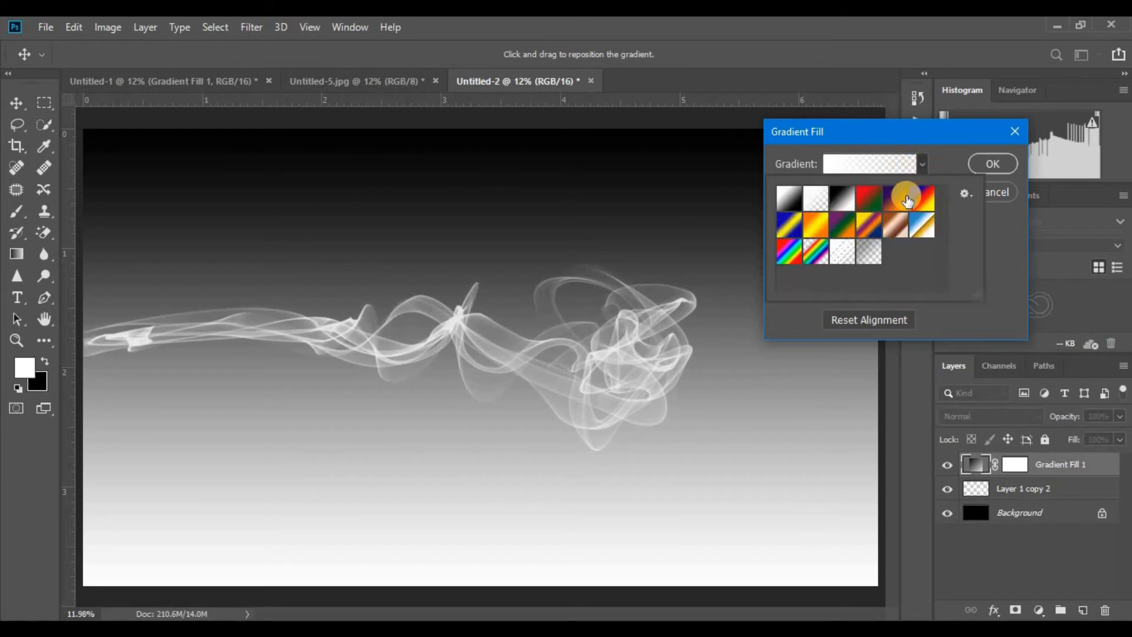
left_click(900, 202)
left_click(867, 200)
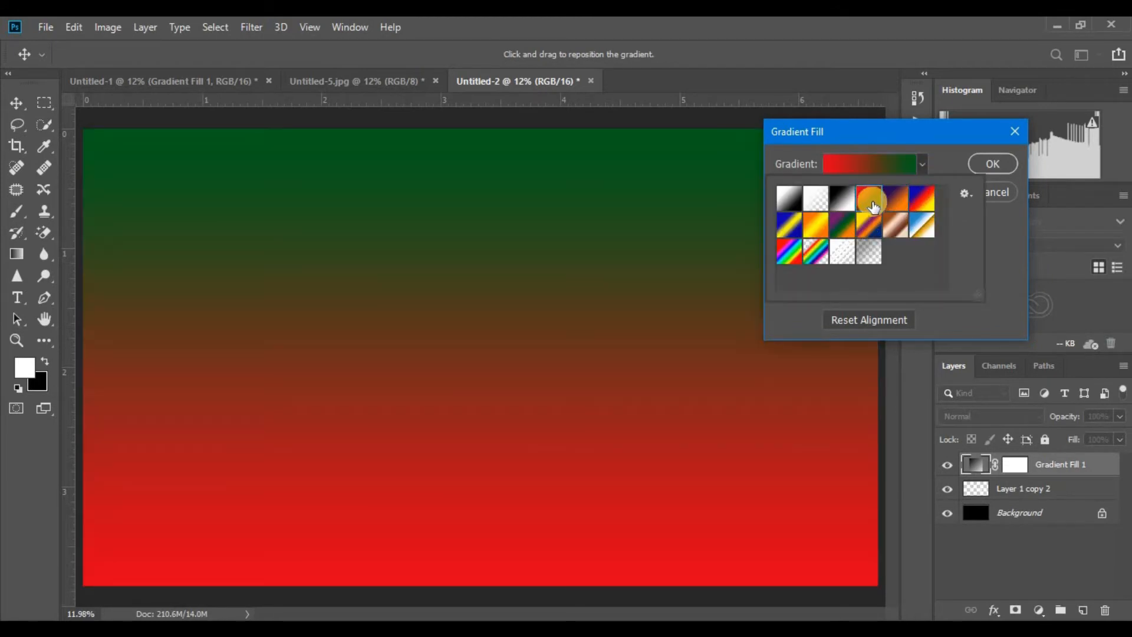
left_click(923, 203)
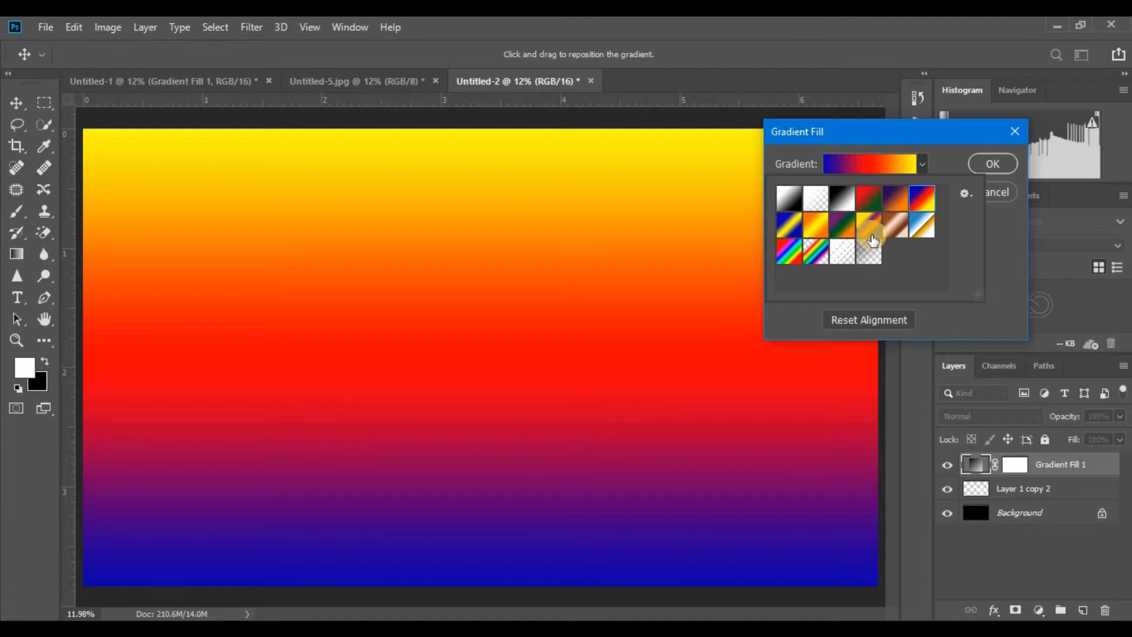
left_click(998, 165)
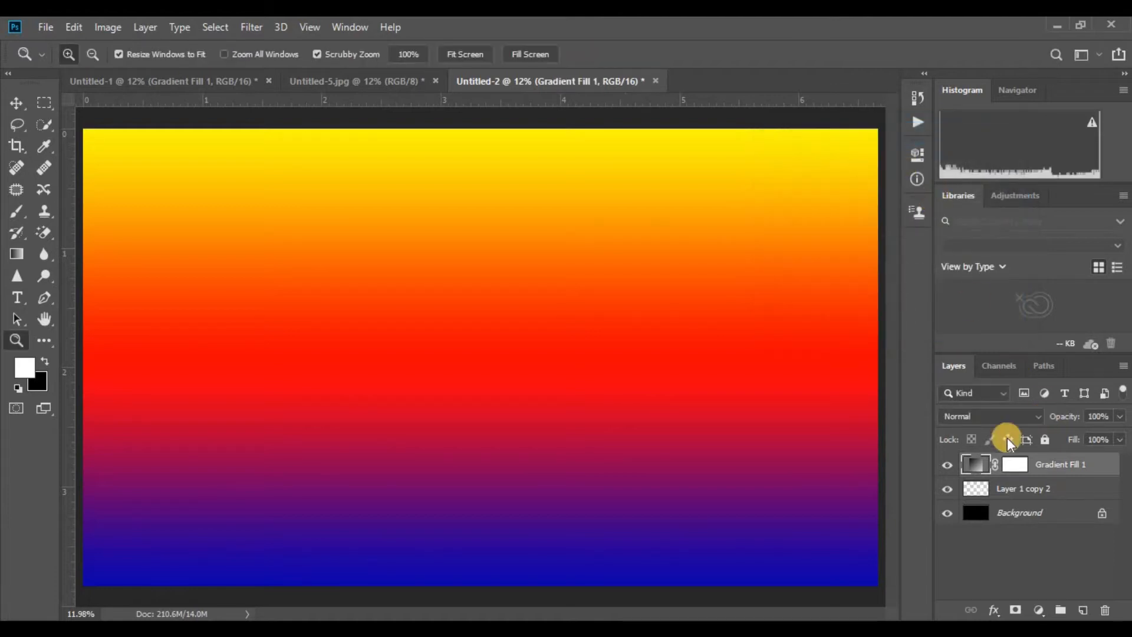
Set the gradient fill's angle to 0 degrees.
double_click(967, 466)
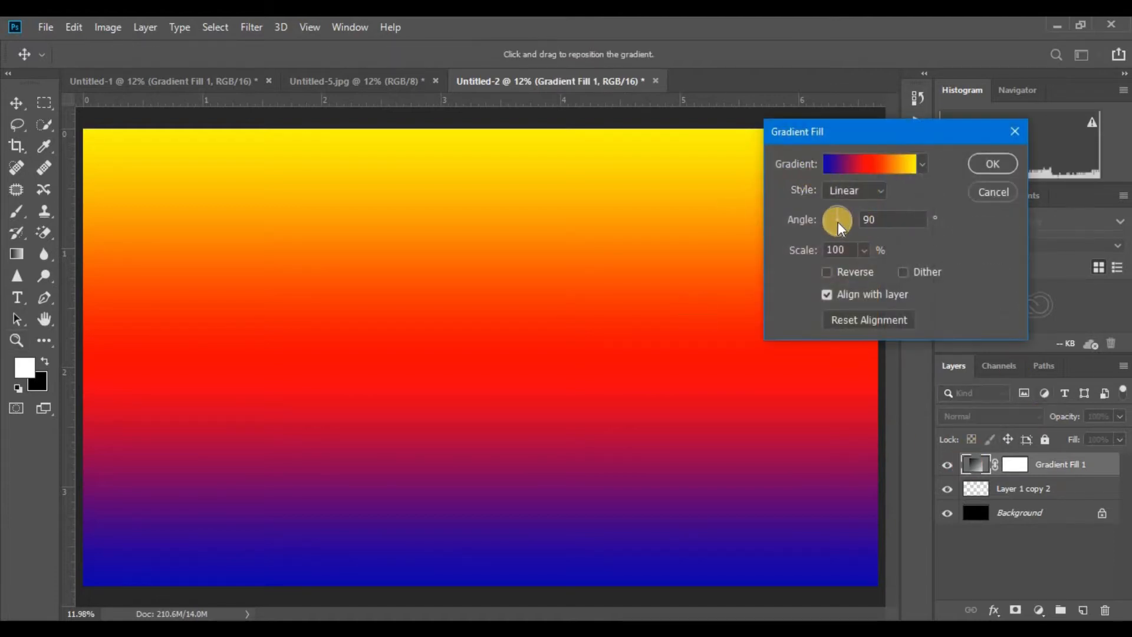
left_click(867, 219)
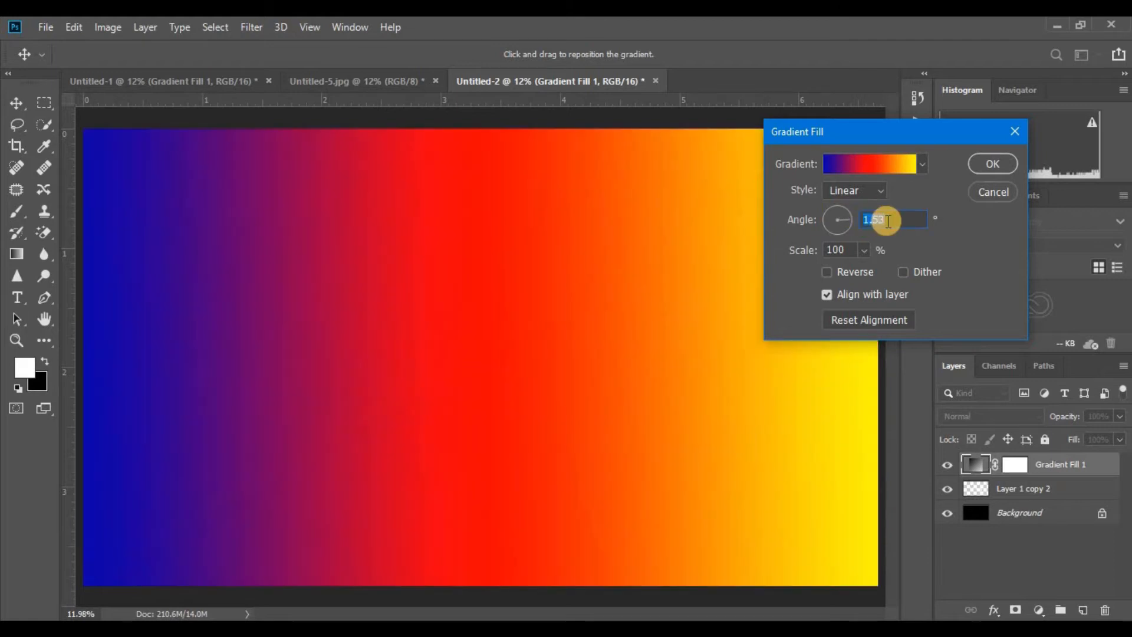
type("0")
Shift the gradient's red stop toward the blue end and its yellow stop to 82%, and apply the gradient fill.
left_click(883, 164)
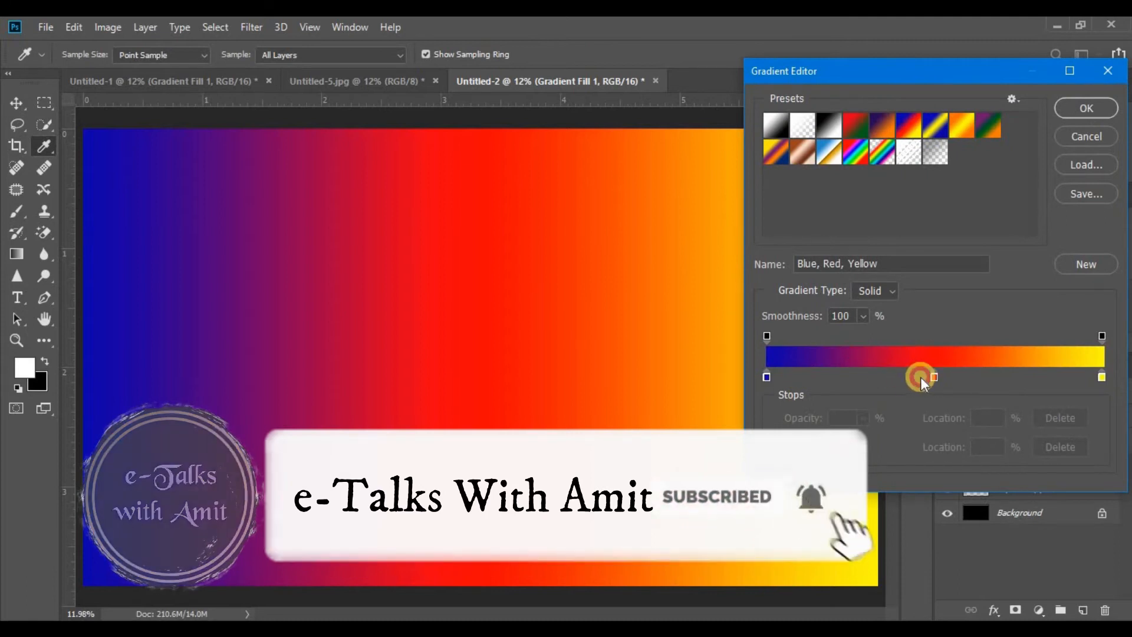
left_click_drag(930, 378, 893, 377)
left_click_drag(1100, 377, 1043, 378)
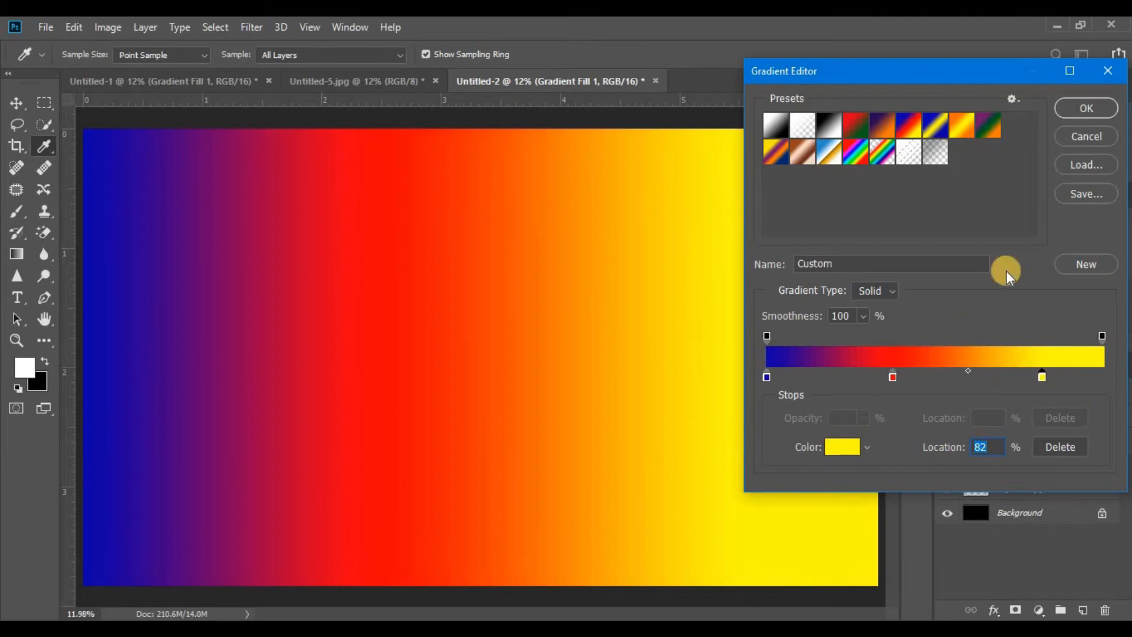
left_click(1087, 110)
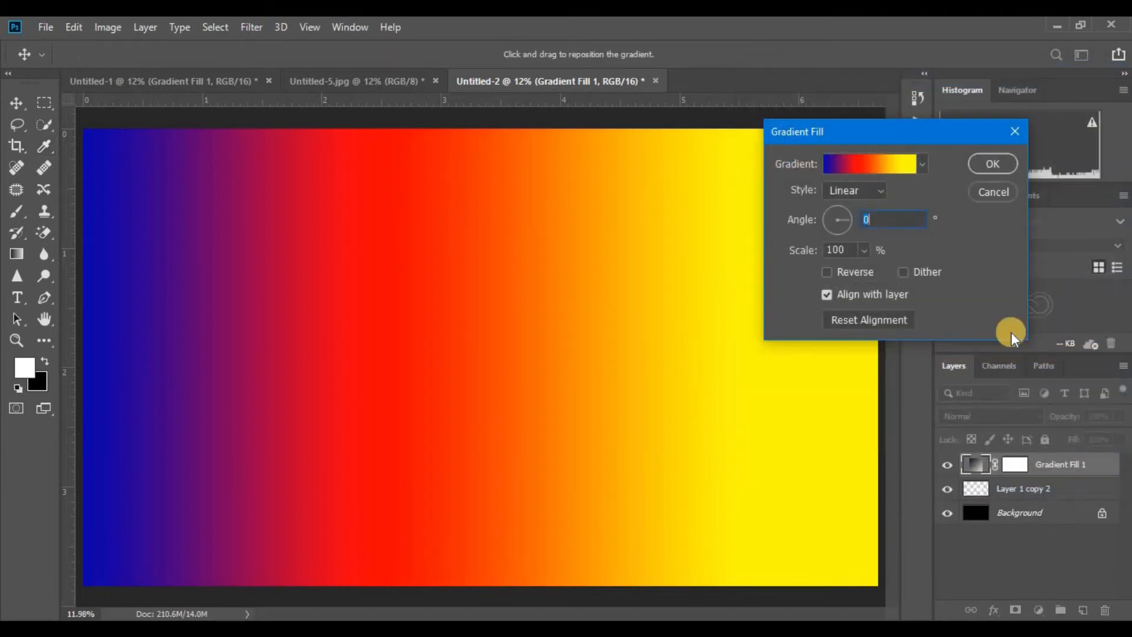
left_click(995, 163)
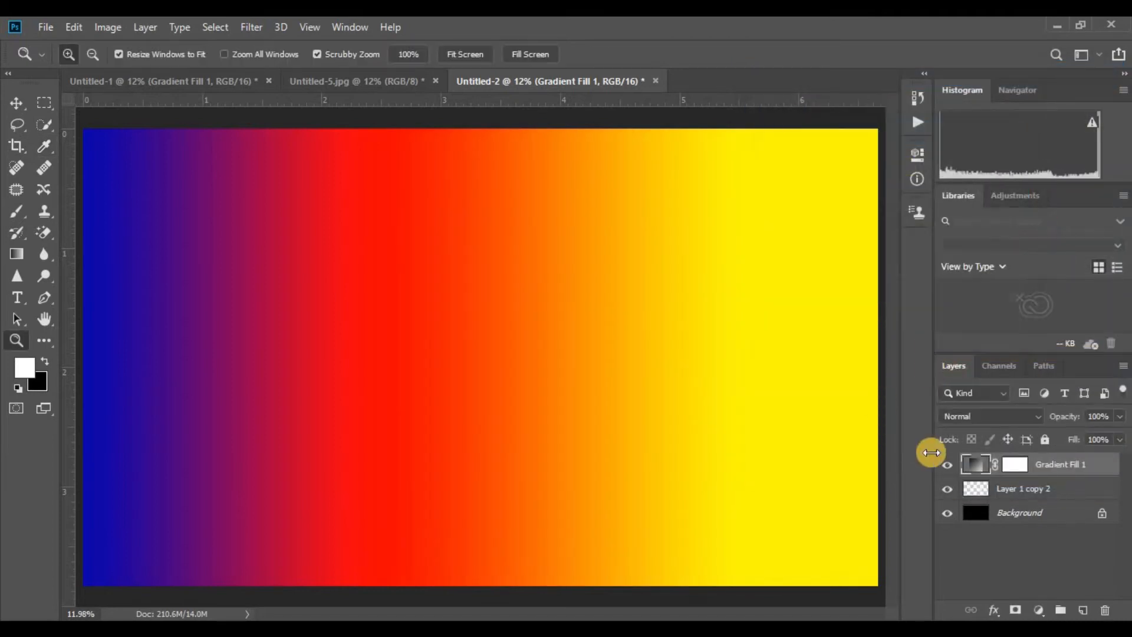
Set the gradient fill layer's blend mode to Soft Light.
left_click(1001, 419)
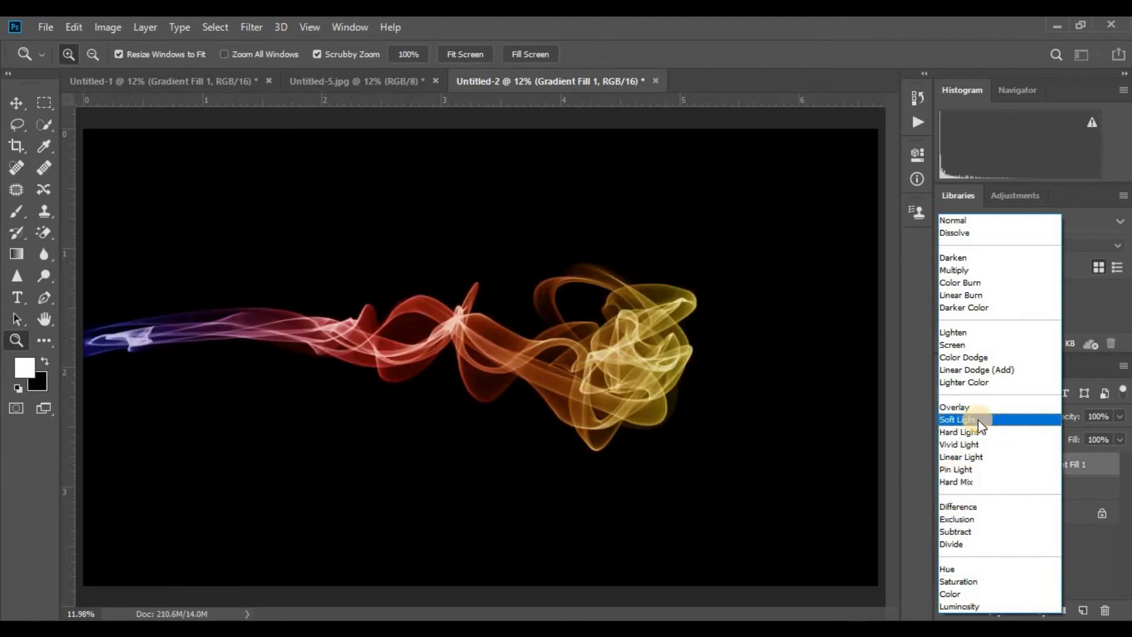
left_click(979, 419)
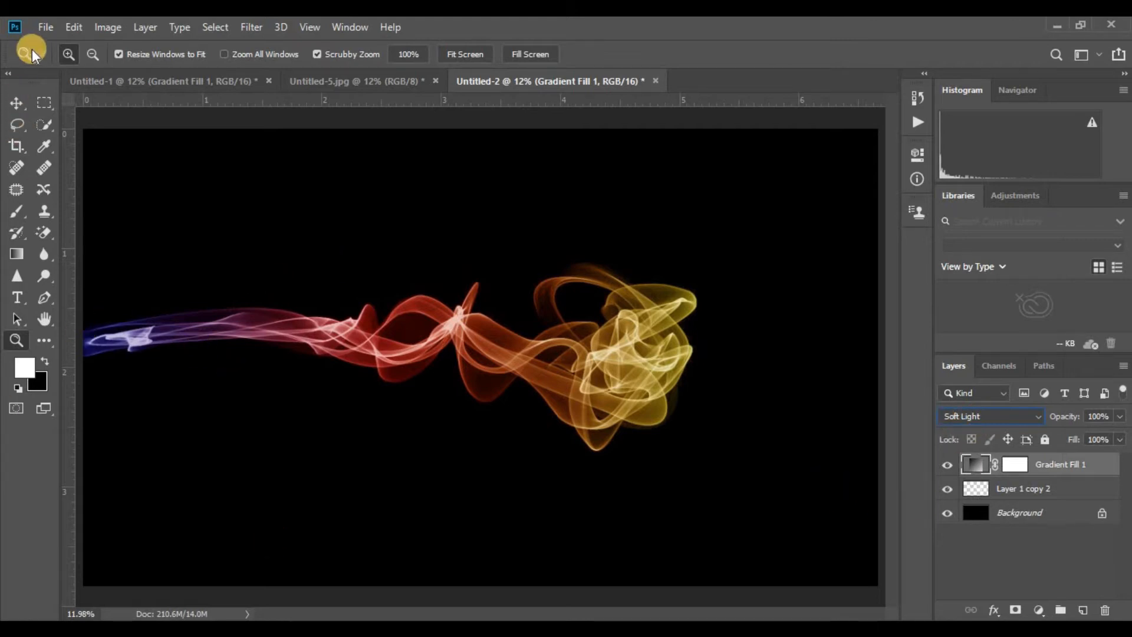
Save a JPEG copy of the image as Untitled-2 in the Pictures folder at Maximum quality, 12.
left_click(43, 26)
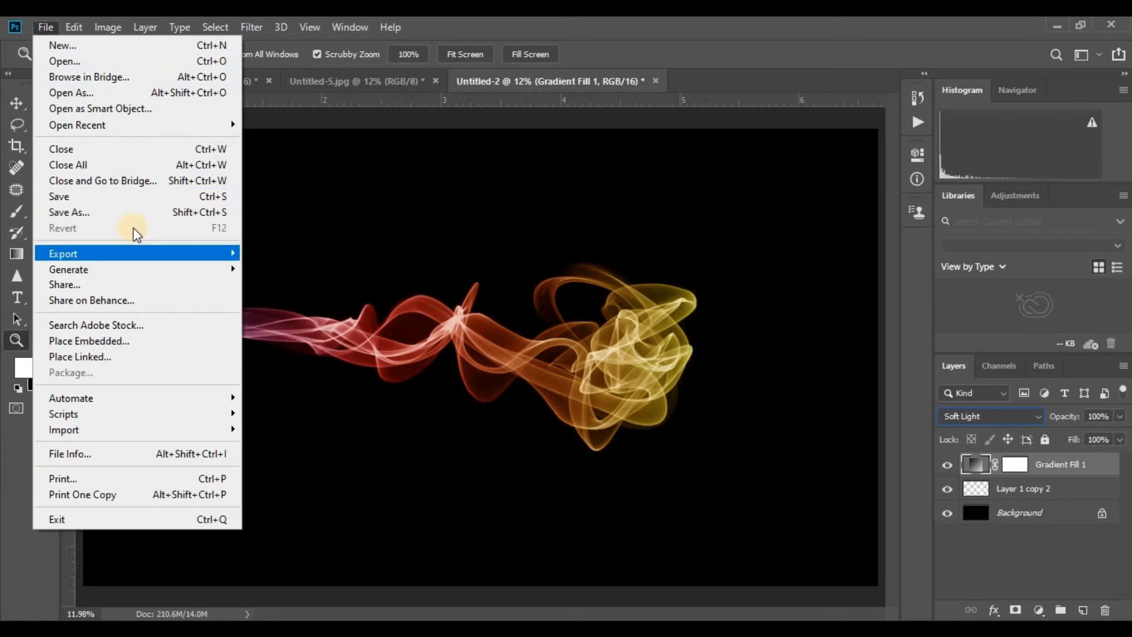
left_click(150, 211)
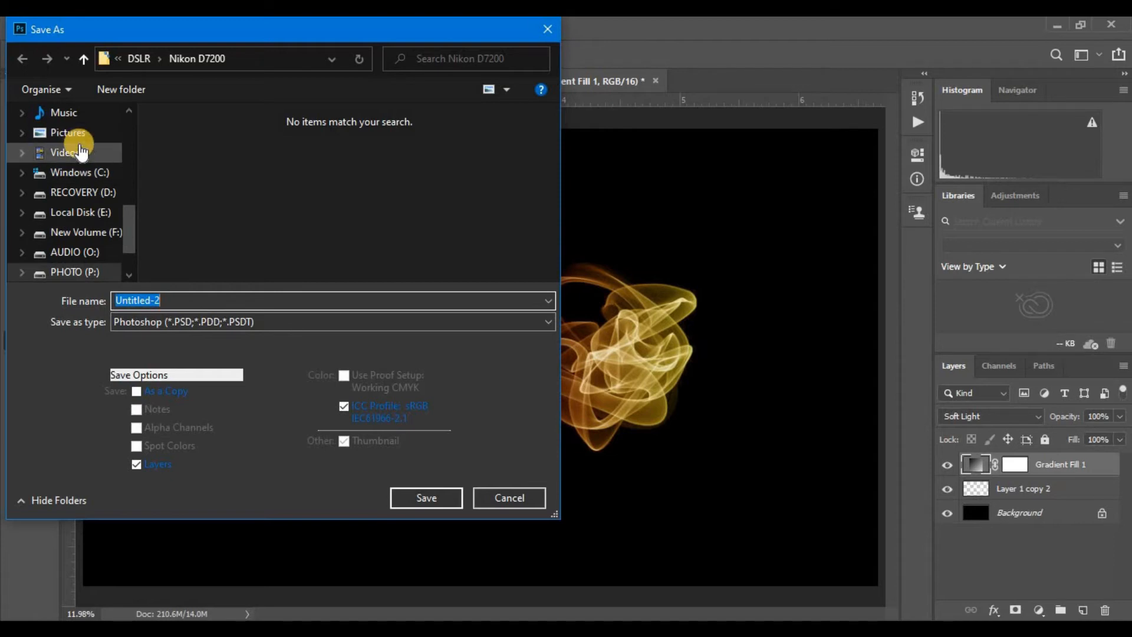
left_click(67, 132)
scroll(317, 221, "down", 5)
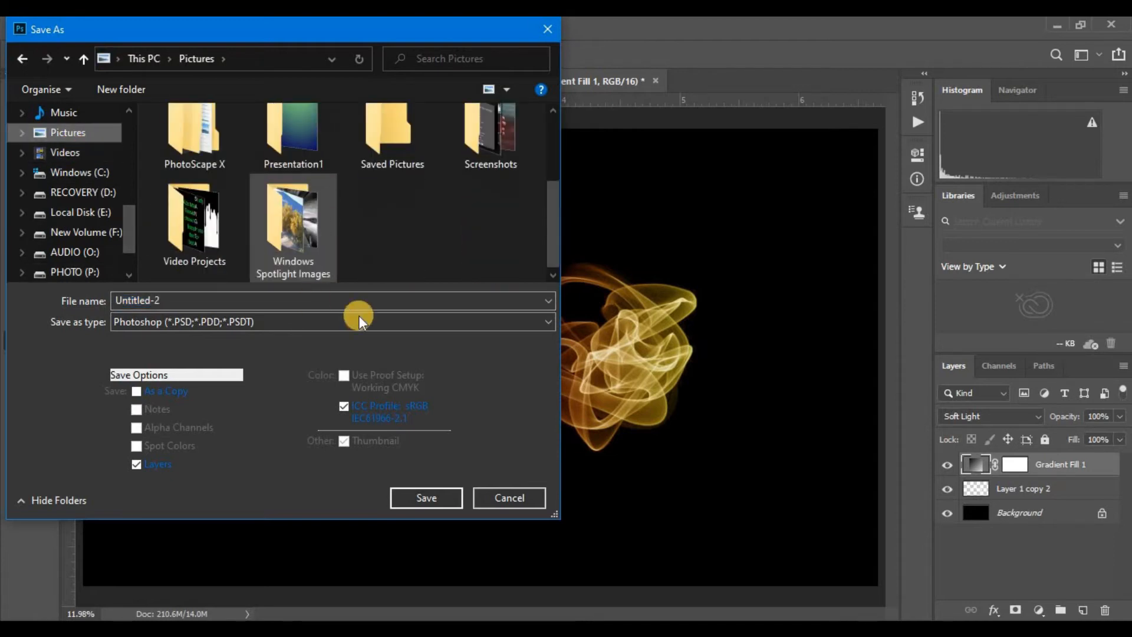
left_click(263, 321)
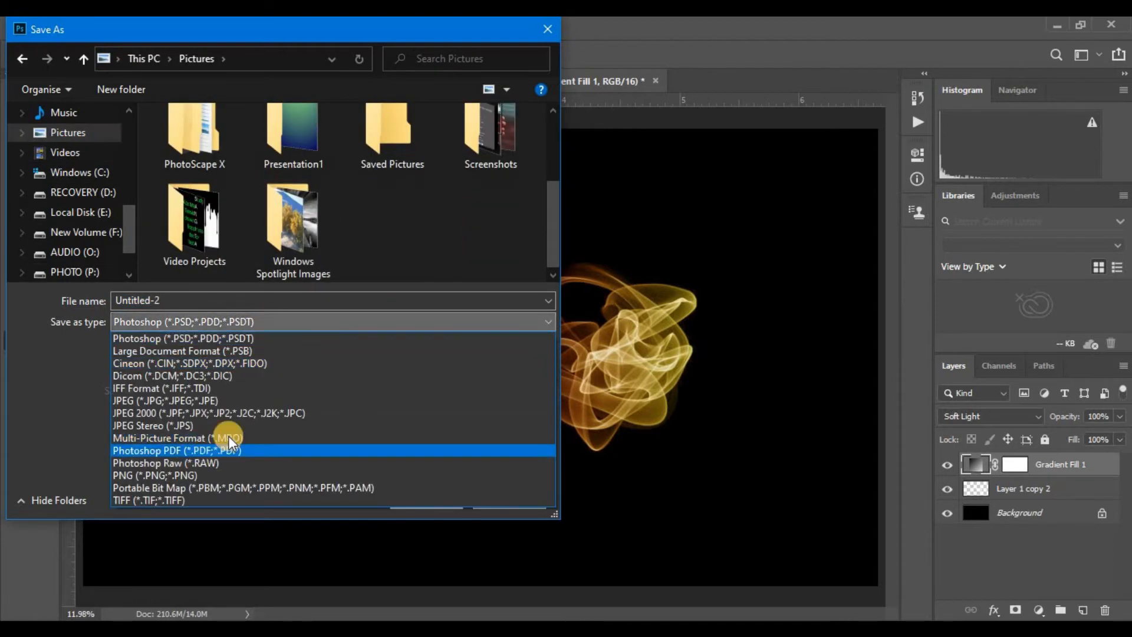
left_click(242, 399)
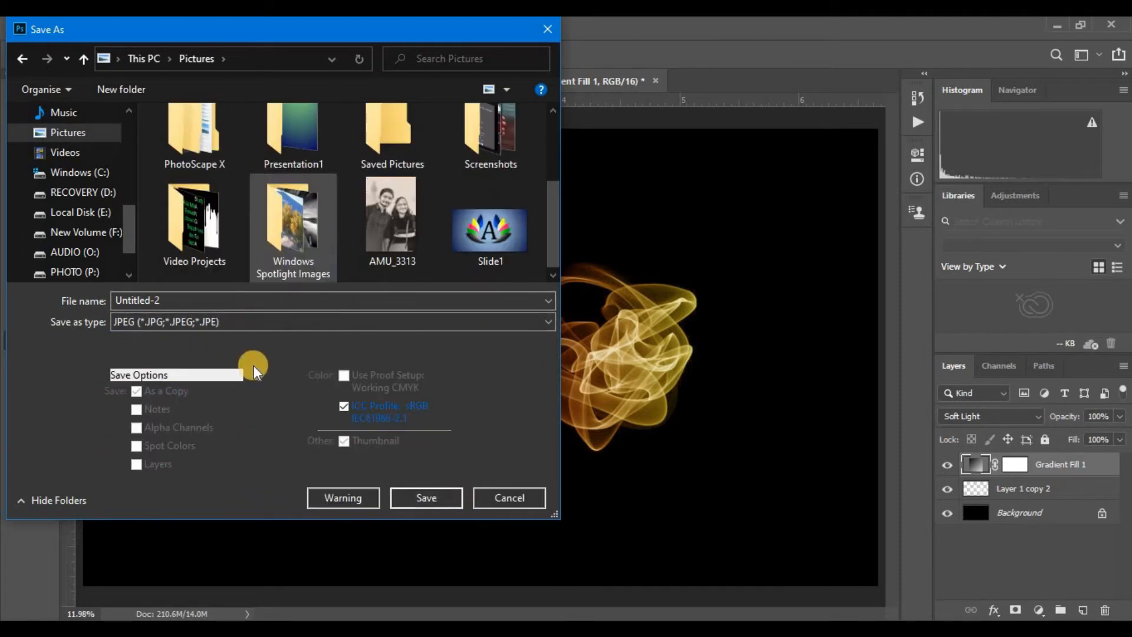
left_click(431, 494)
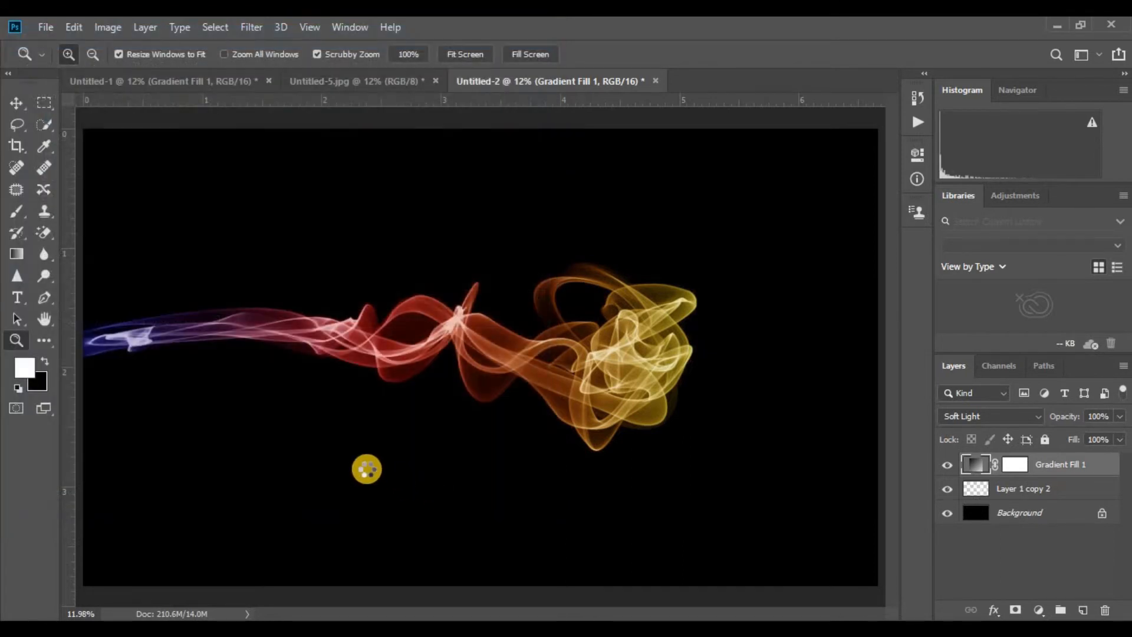
key("h")
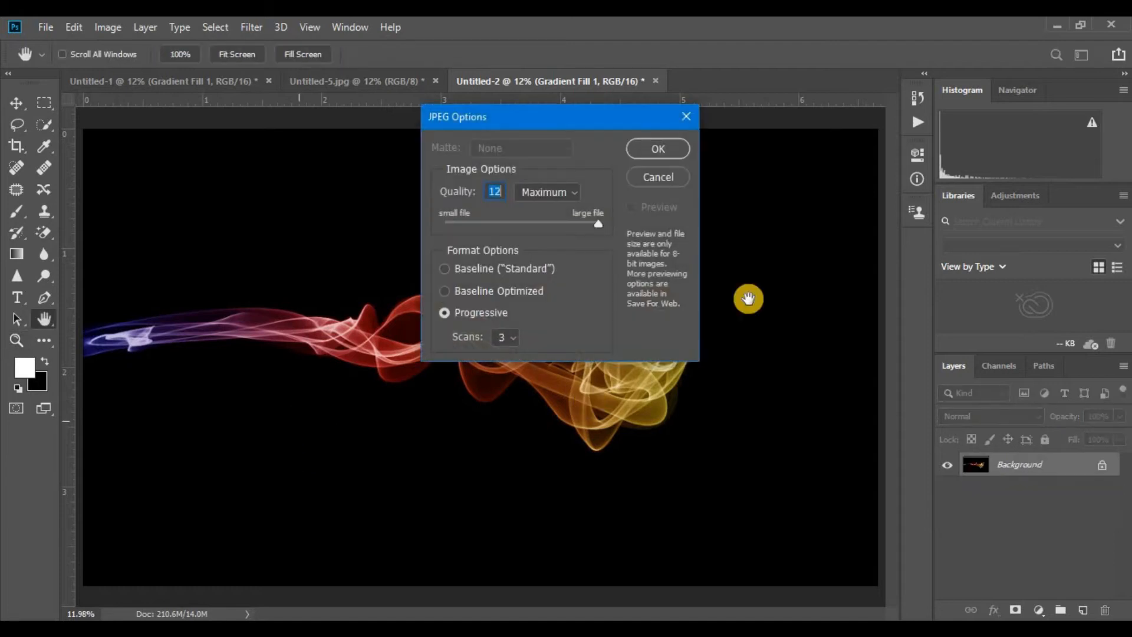
left_click(660, 151)
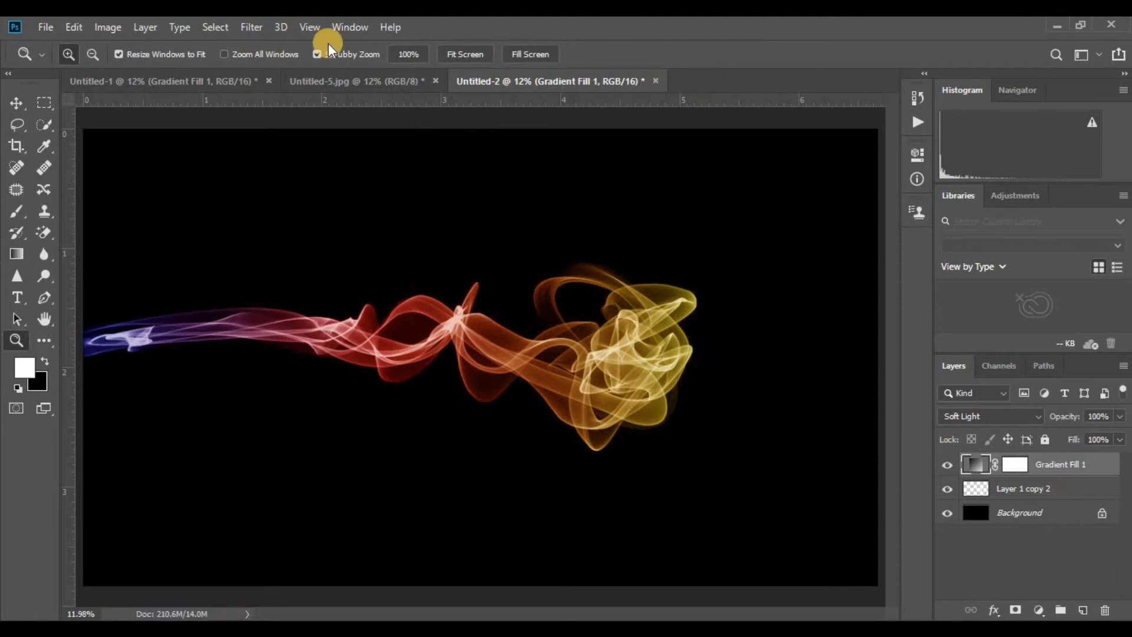
Open the saved Untitled-2.jpg and fit it on screen.
left_click(48, 24)
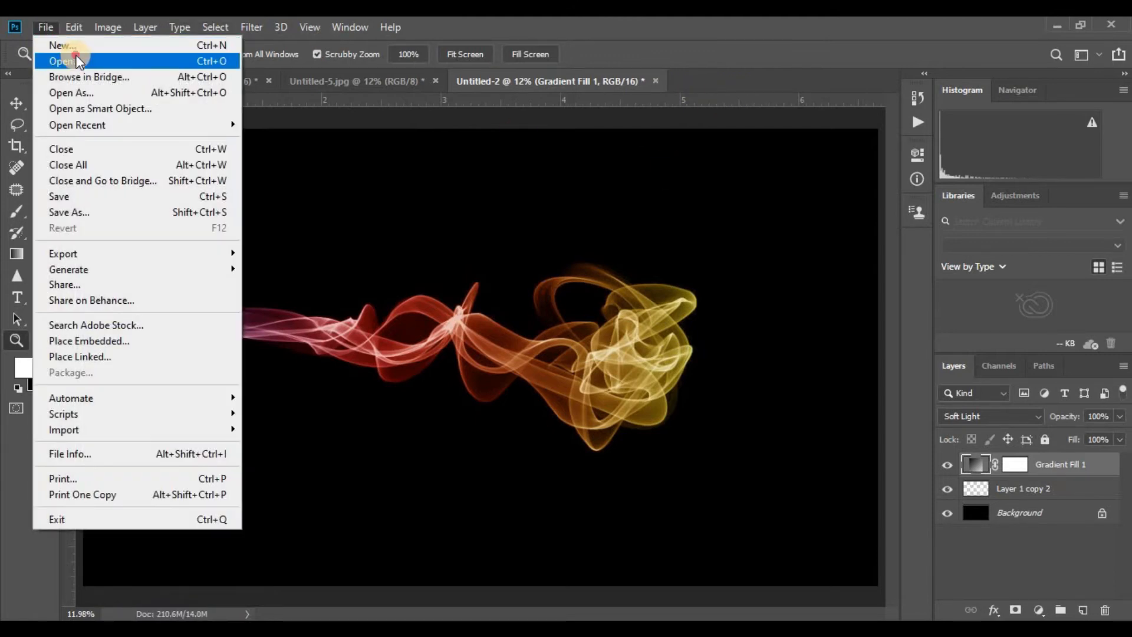
left_click(77, 61)
scroll(413, 264, "down", 3)
left_click(292, 306)
left_click(420, 385)
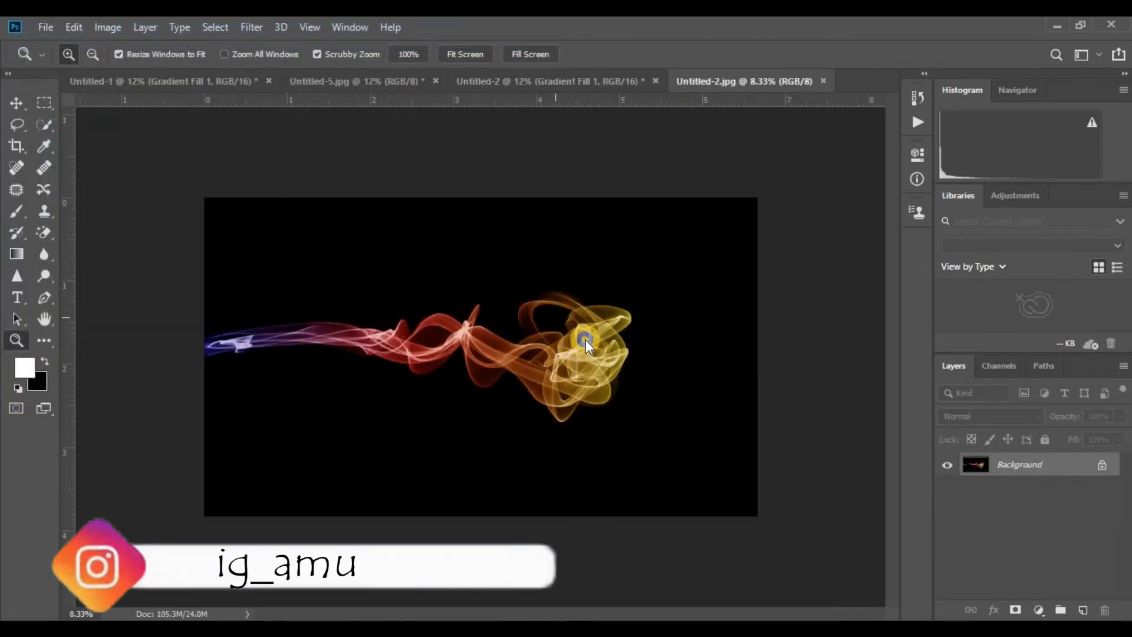
right_click(555, 320)
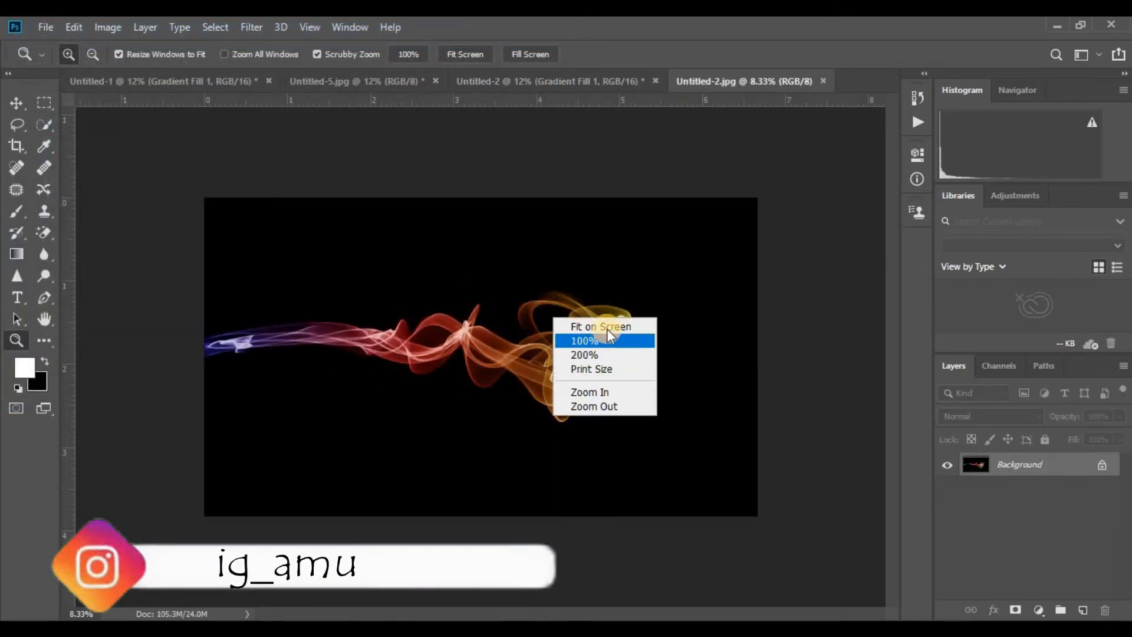
left_click(606, 326)
Duplicate the Background layer and start the Camera Raw Filter on the copy.
left_click_drag(1068, 471, 1083, 610)
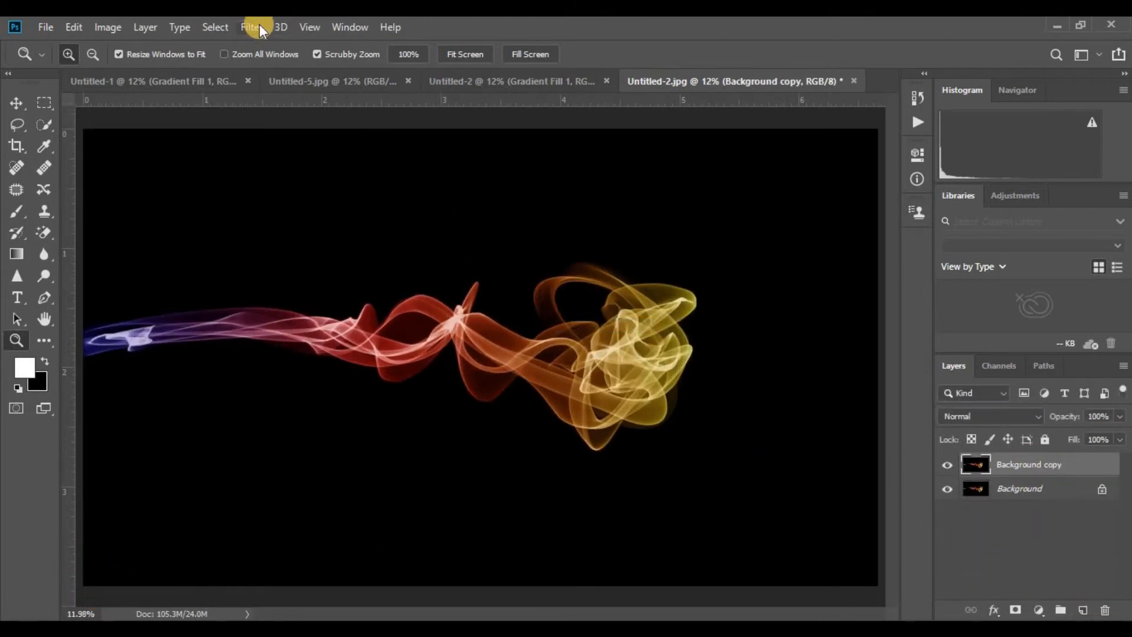
left_click(243, 23)
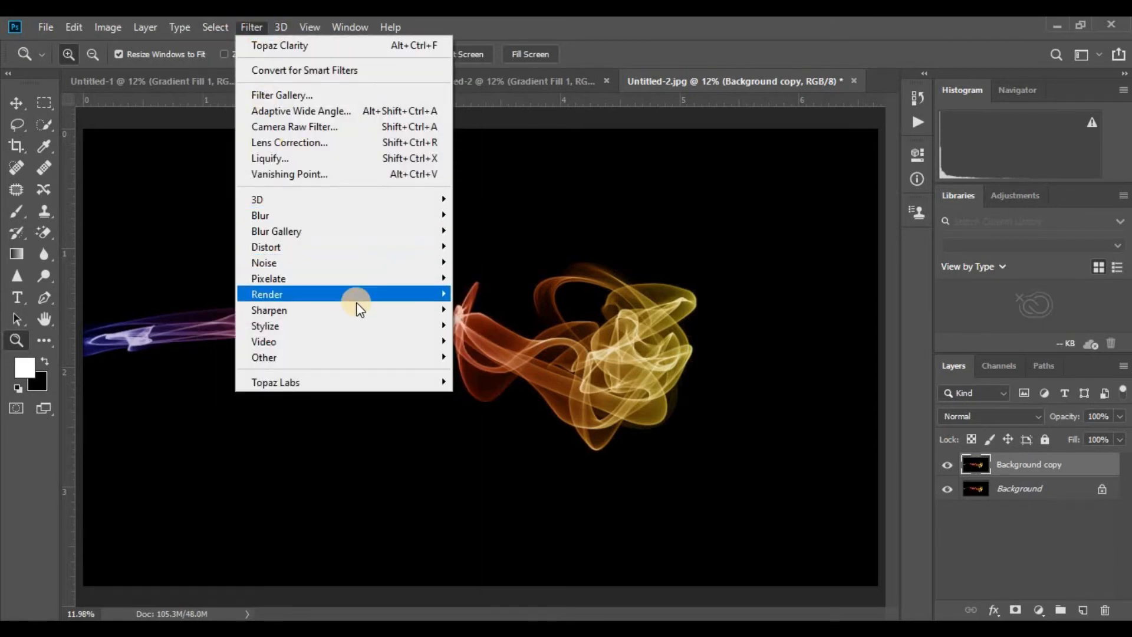
left_click(381, 127)
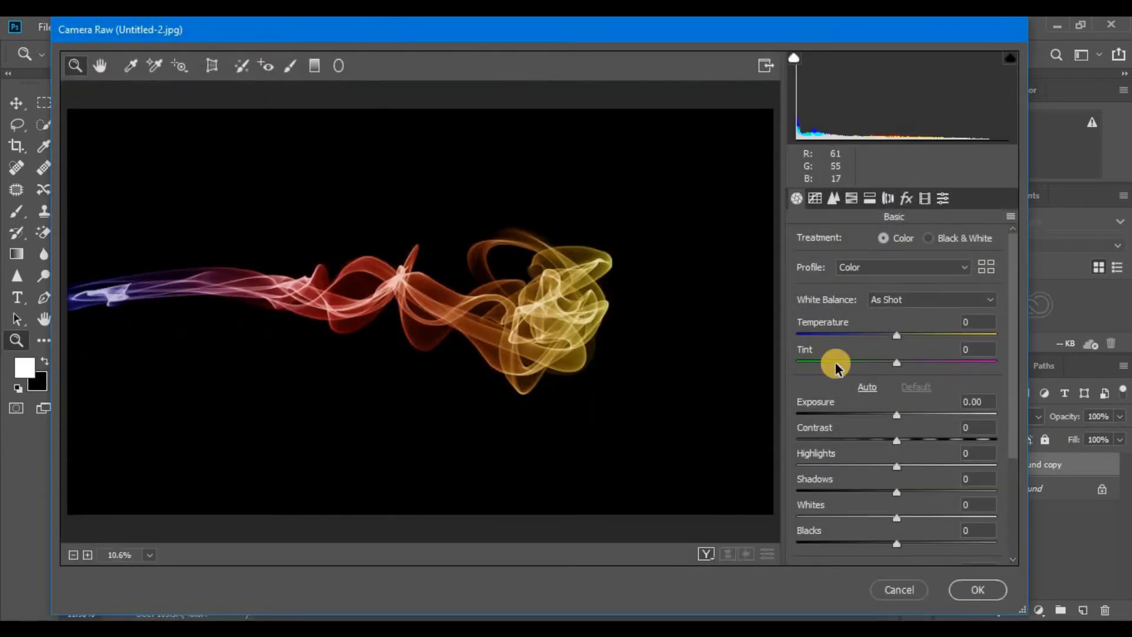
Set the white balance to temperature +18 and tint -9.
left_click_drag(897, 335, 917, 364)
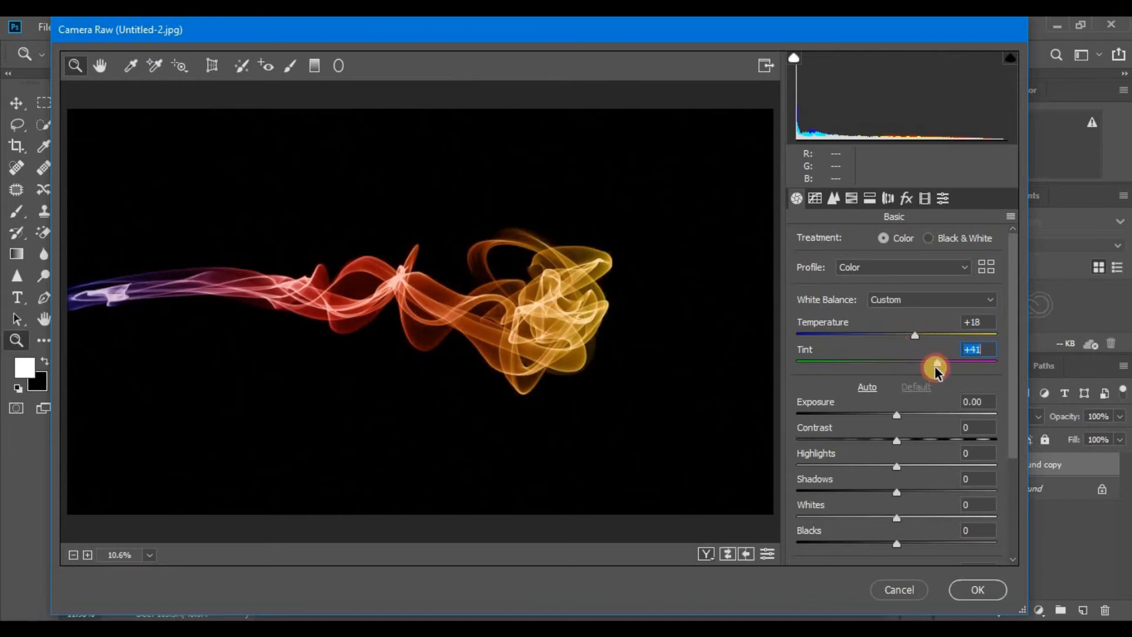
mouse_move(919, 370)
left_mouse_down()
mouse_move(955, 366)
mouse_move(855, 374)
mouse_move(933, 365)
left_mouse_up()
mouse_move(856, 380)
left_mouse_down()
mouse_move(900, 382)
mouse_move(837, 382)
mouse_move(864, 386)
left_mouse_up()
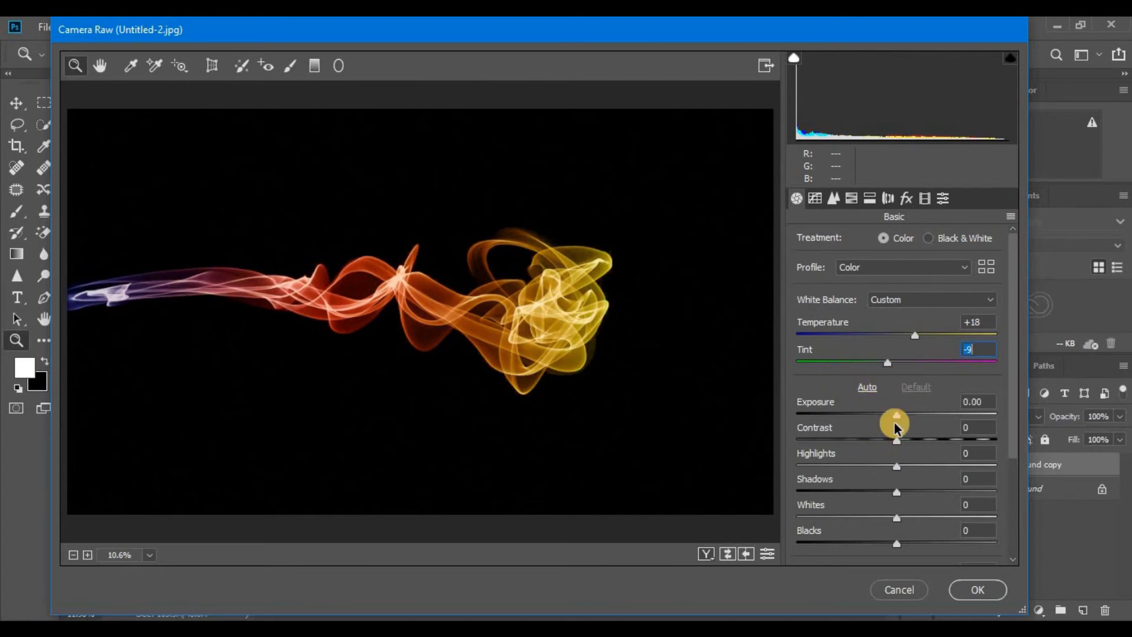
Set Exposure to -0.40, Contrast to +18, Highlights to -7 and Shadows to 0.
left_click_drag(879, 419, 950, 451)
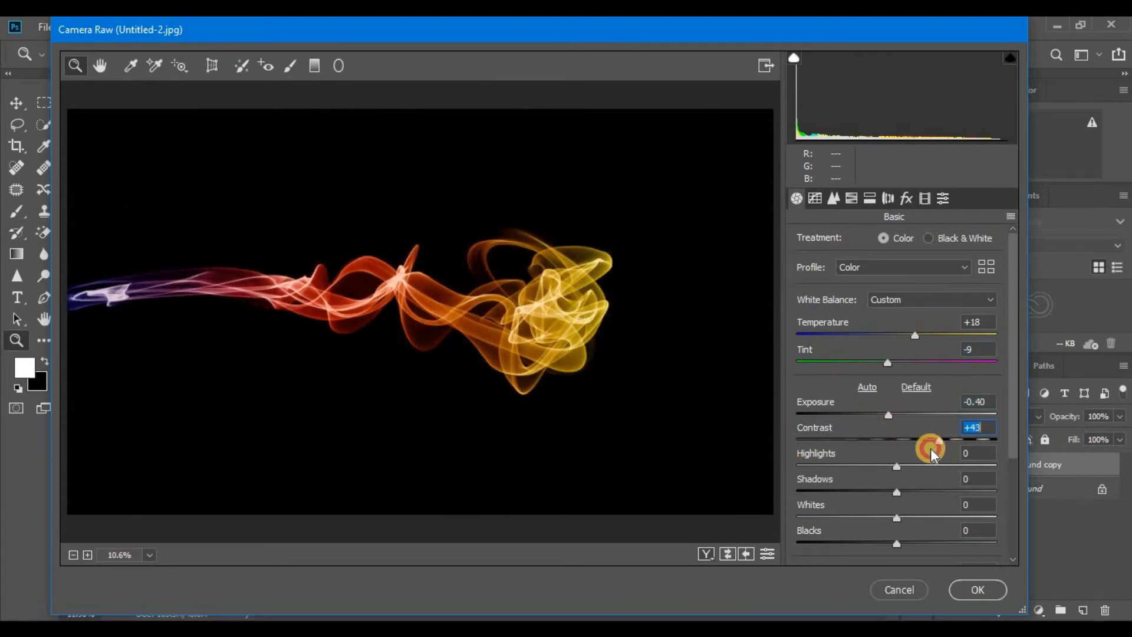
mouse_move(899, 468)
left_mouse_down()
mouse_move(854, 466)
mouse_move(927, 468)
mouse_move(869, 469)
mouse_move(896, 469)
left_mouse_up()
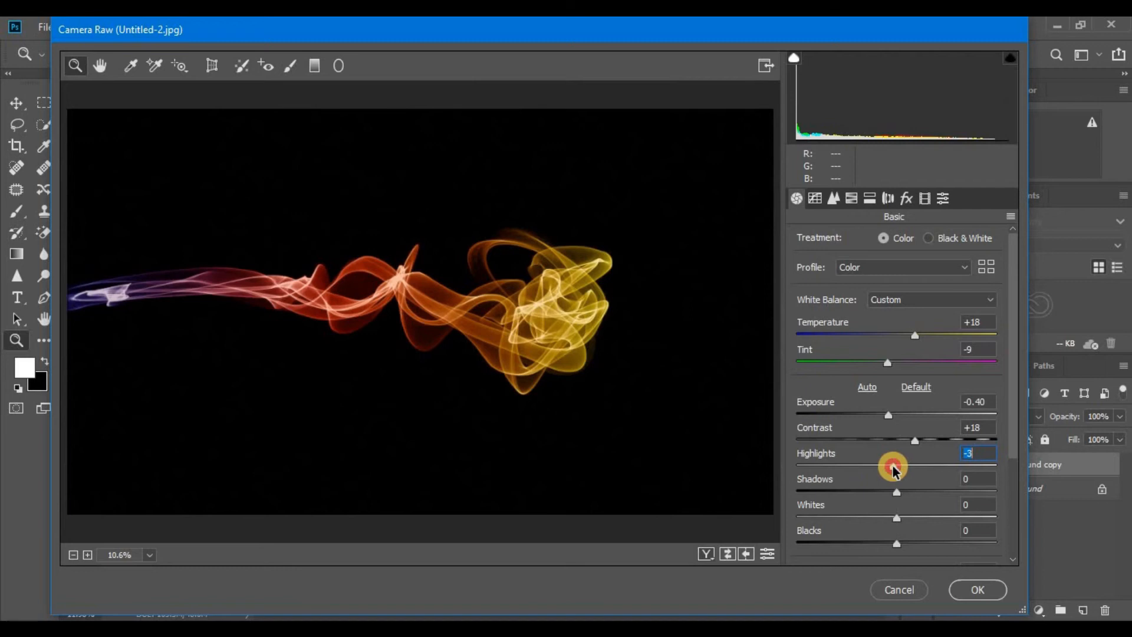
left_click_drag(902, 494, 865, 493)
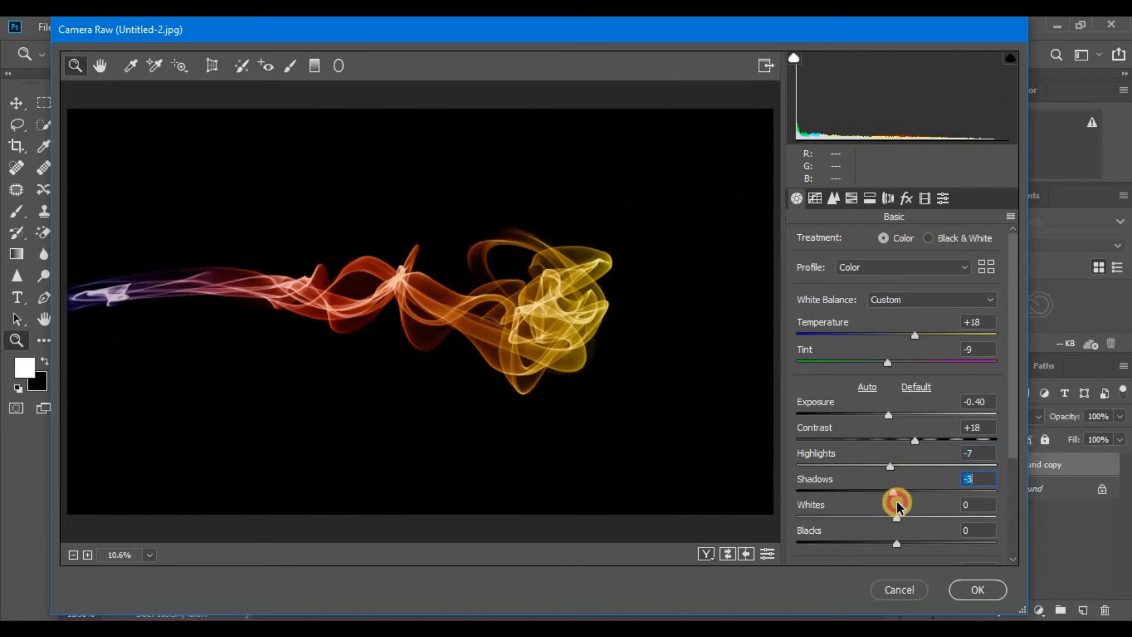
type("0")
Set Whites to +14, Blacks to -6 and Vibrance to +29.
left_click(923, 506)
left_click_drag(915, 521, 892, 543)
scroll(937, 504, "down", 3)
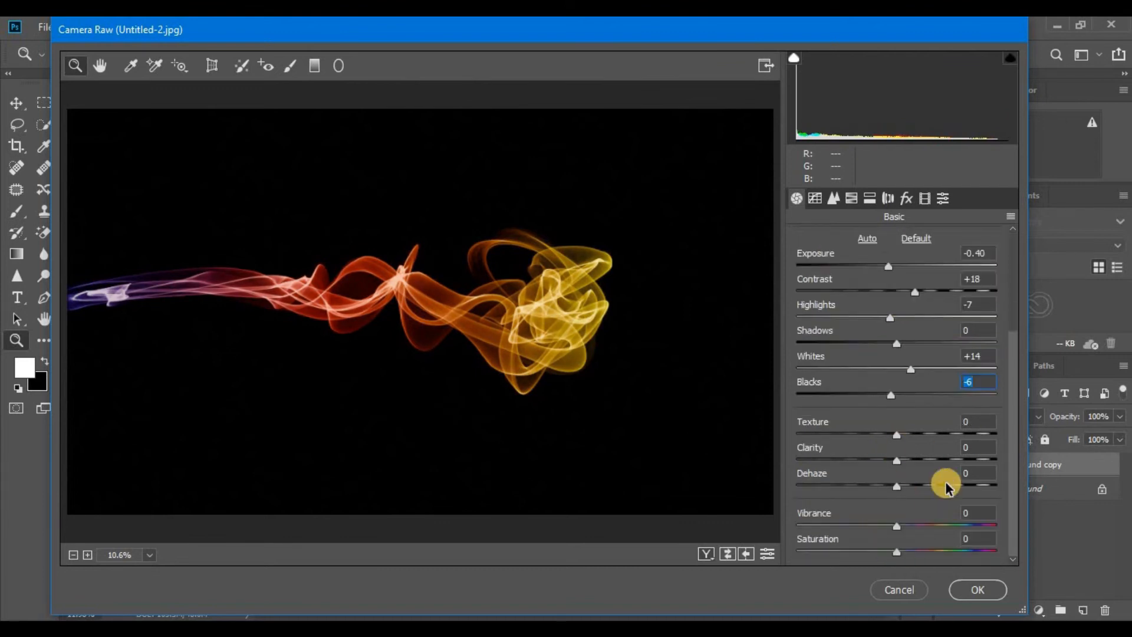
left_click_drag(899, 527, 926, 534)
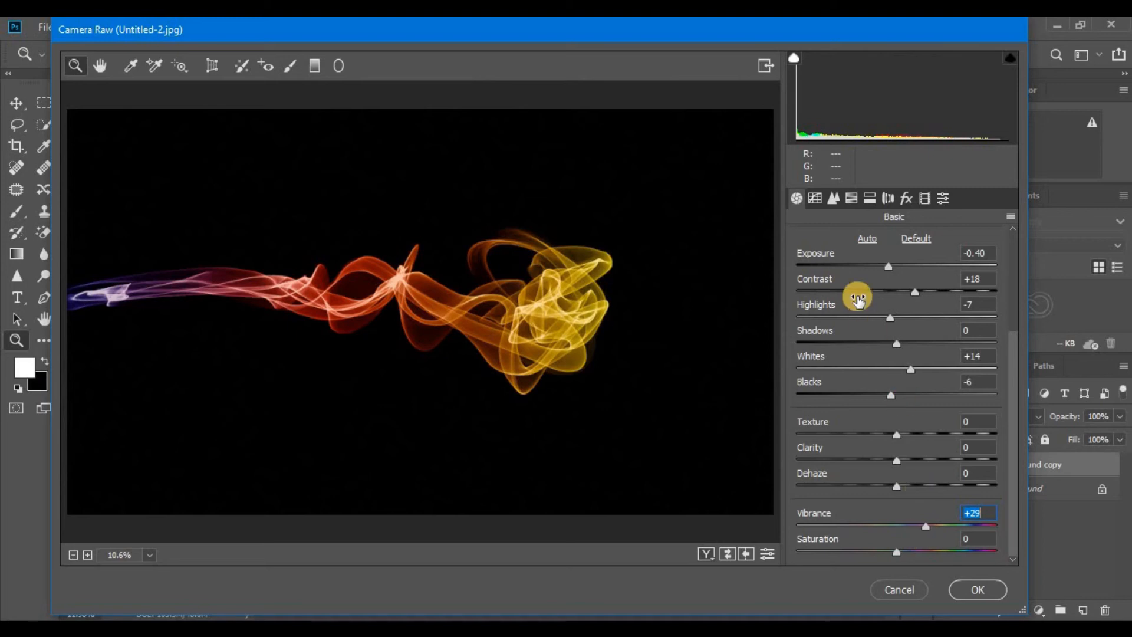
Raise the HSL saturation of Yellows to +52, Oranges to +41 and Blues to +23.
left_click(822, 201)
left_click(833, 198)
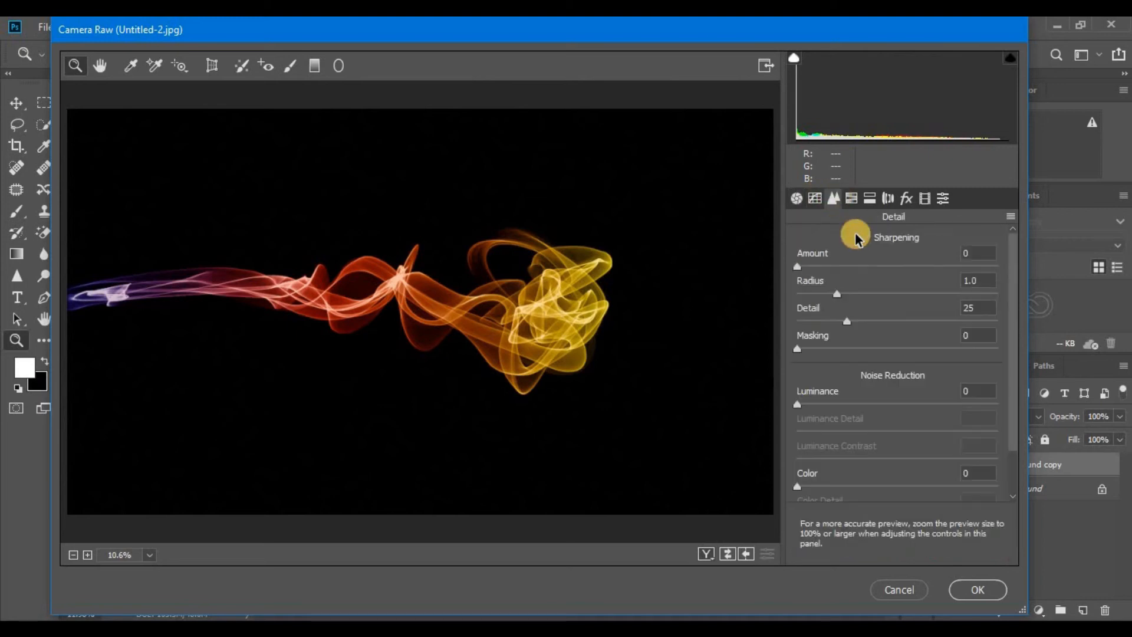
left_click(849, 198)
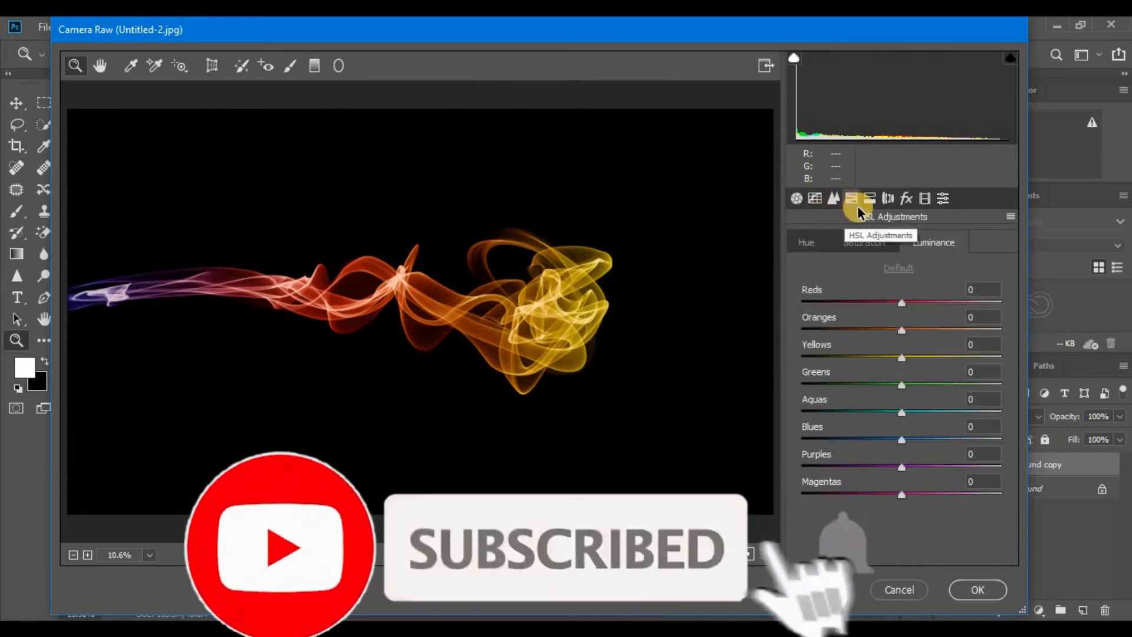
left_click(877, 244)
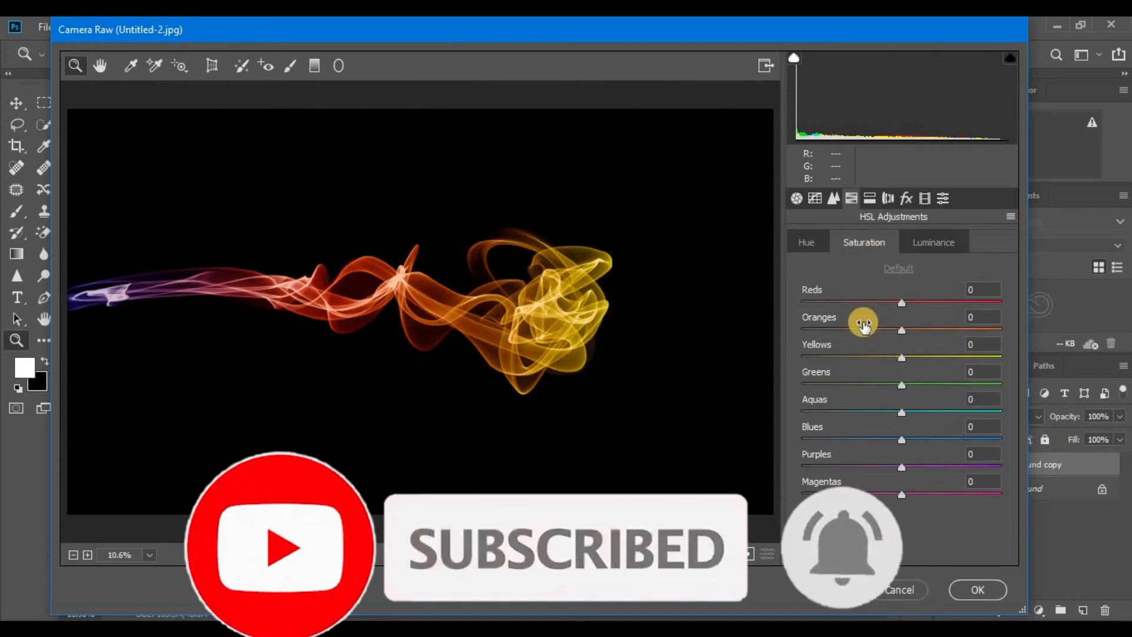
left_click_drag(901, 356, 950, 392)
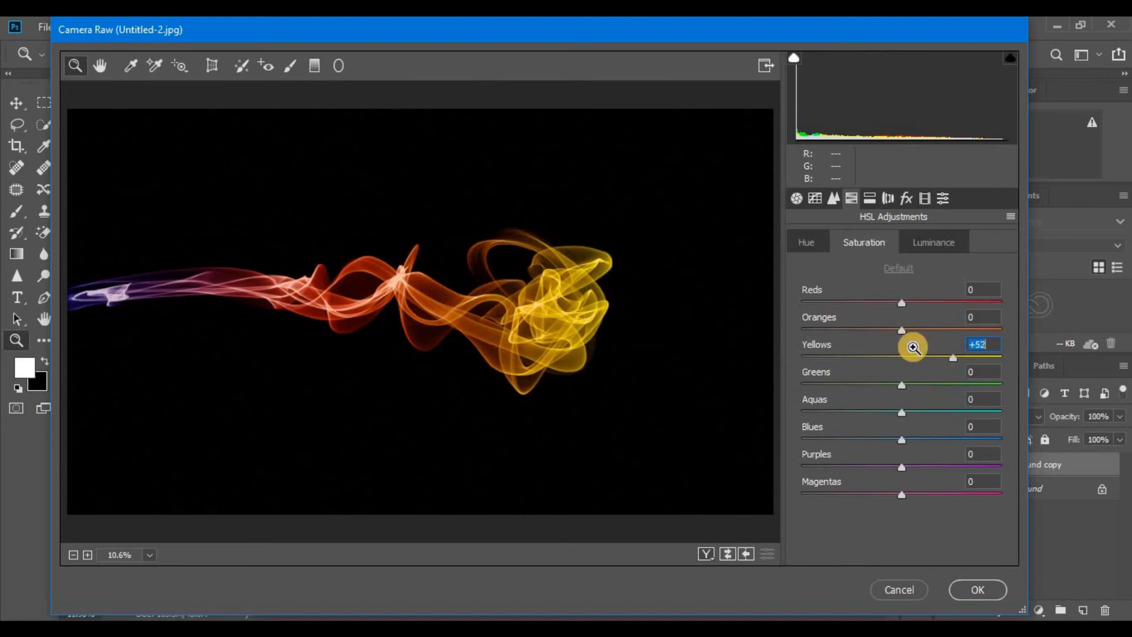
left_click_drag(1002, 344, 958, 365)
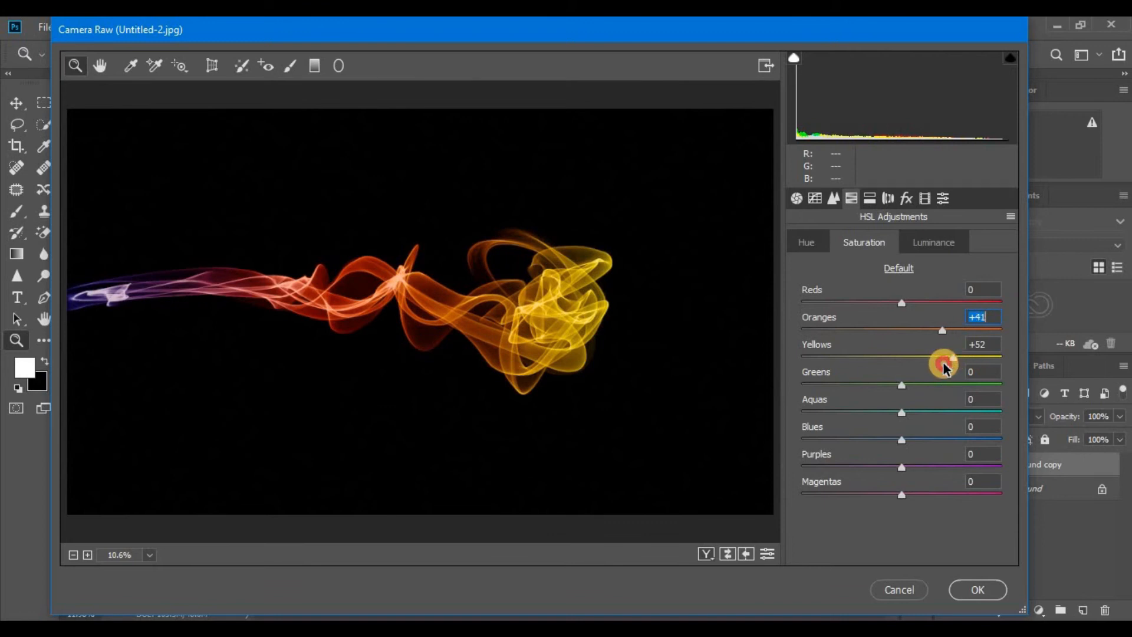
mouse_move(904, 444)
left_mouse_down()
mouse_move(985, 442)
mouse_move(861, 439)
mouse_move(917, 449)
left_mouse_up()
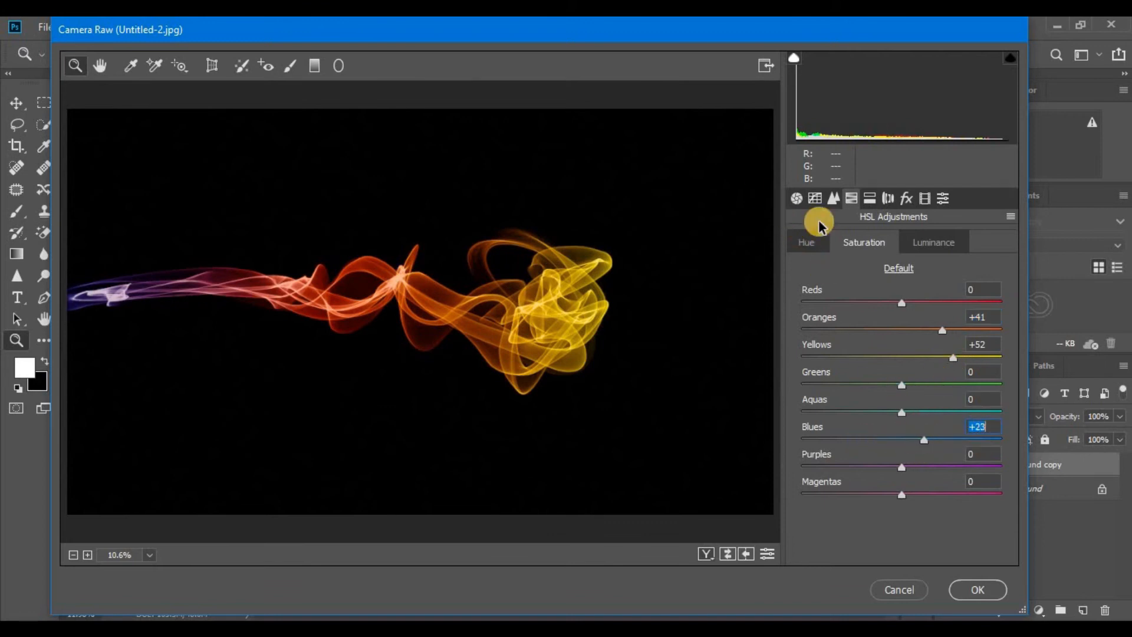
Shift the HSL hue of Purples to -100, Blues to +15 and Aquas to +41.
left_click(809, 244)
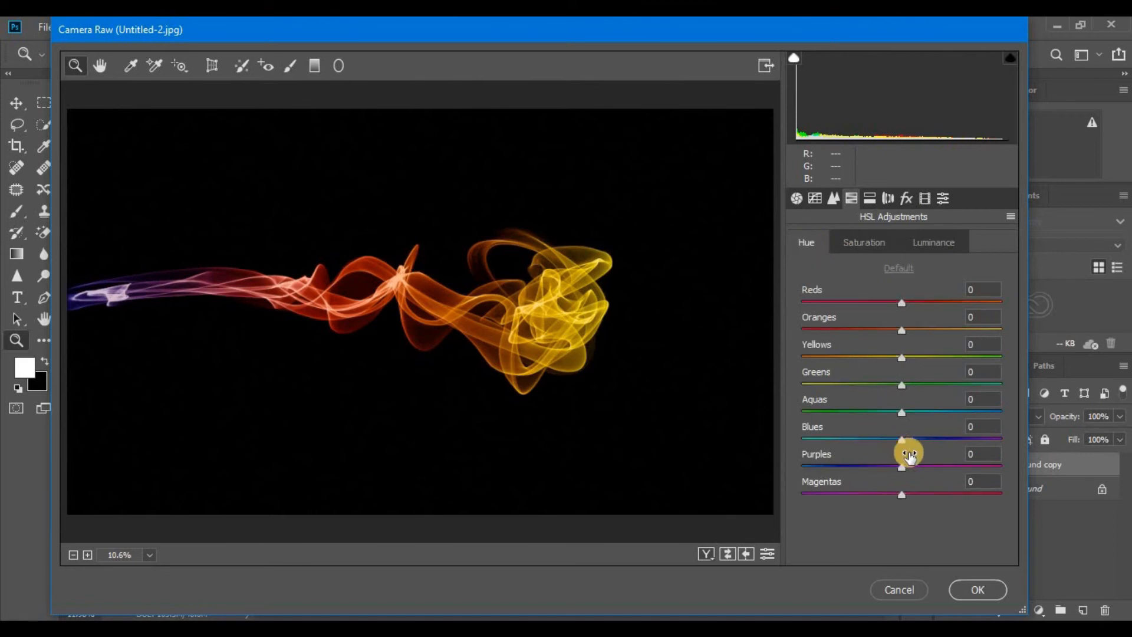
left_click_drag(903, 443, 838, 441)
left_click_drag(1015, 451, 807, 450)
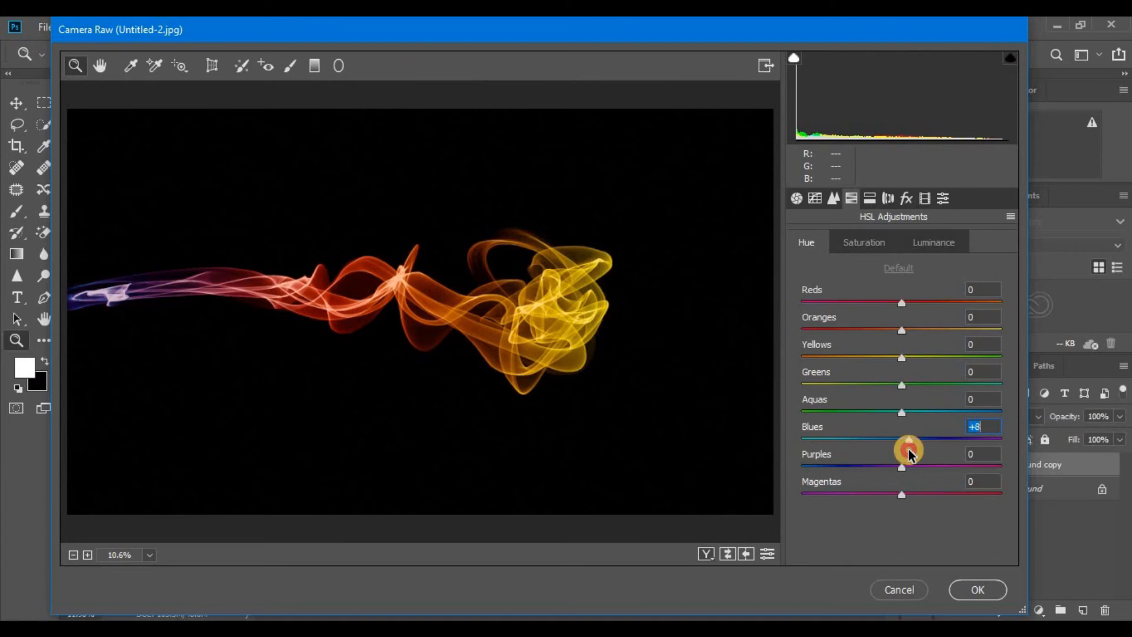
left_click_drag(902, 467, 789, 471)
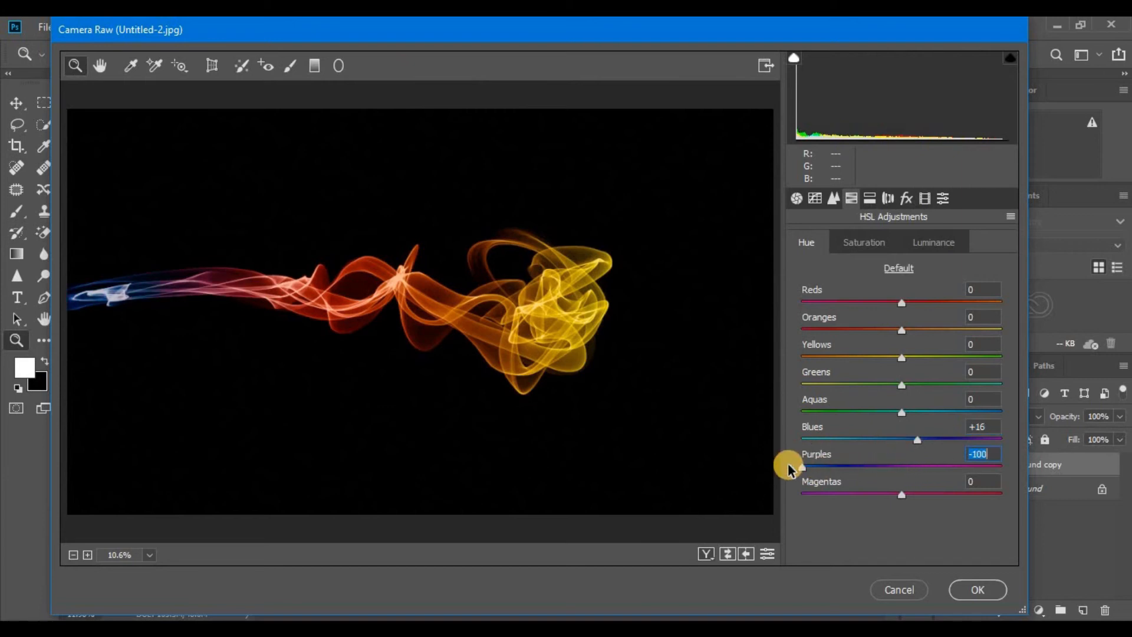
left_click_drag(917, 439, 944, 435)
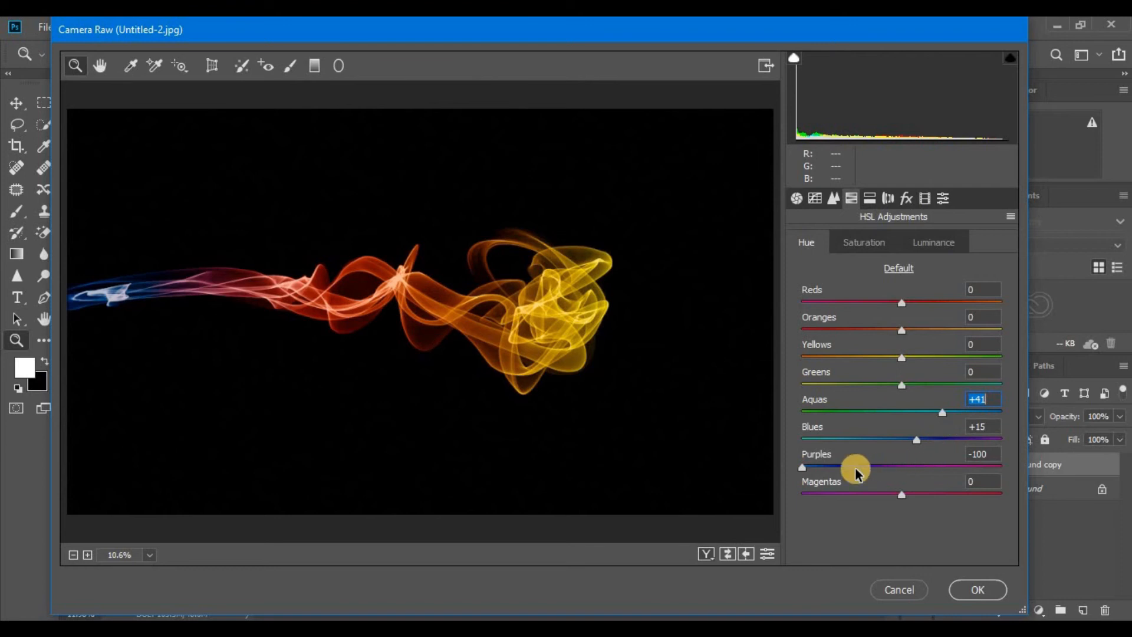
Set the HSL hue of Purples to -56, Magentas to -73, Greens to +26, Yellows to +3 and Oranges to +14.
left_click_drag(825, 470, 760, 518)
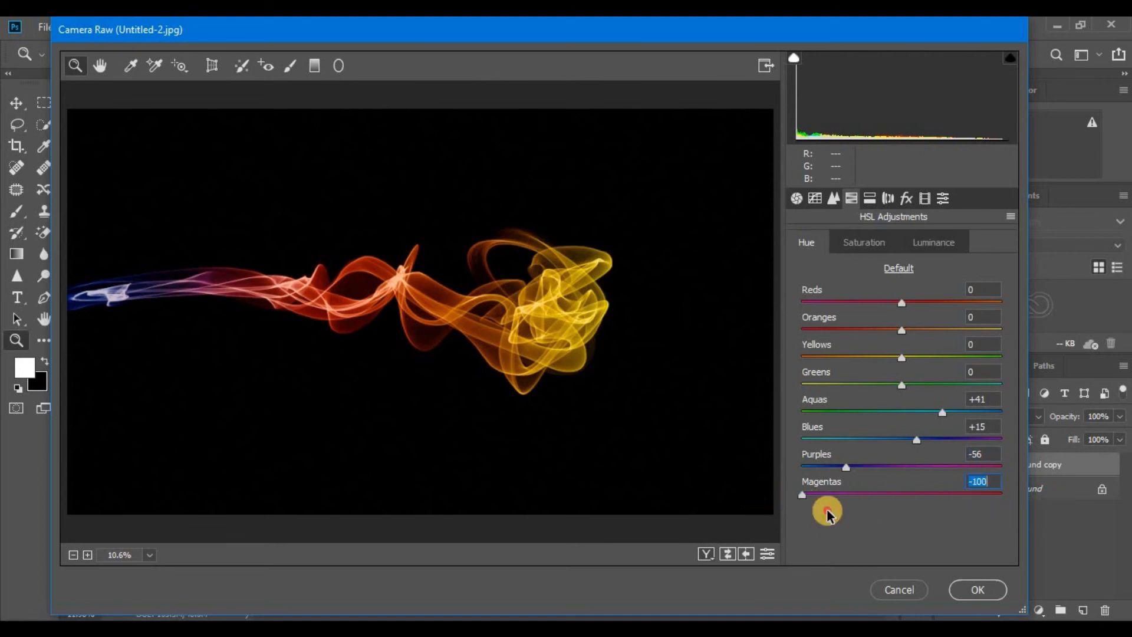
left_click_drag(872, 384, 897, 373)
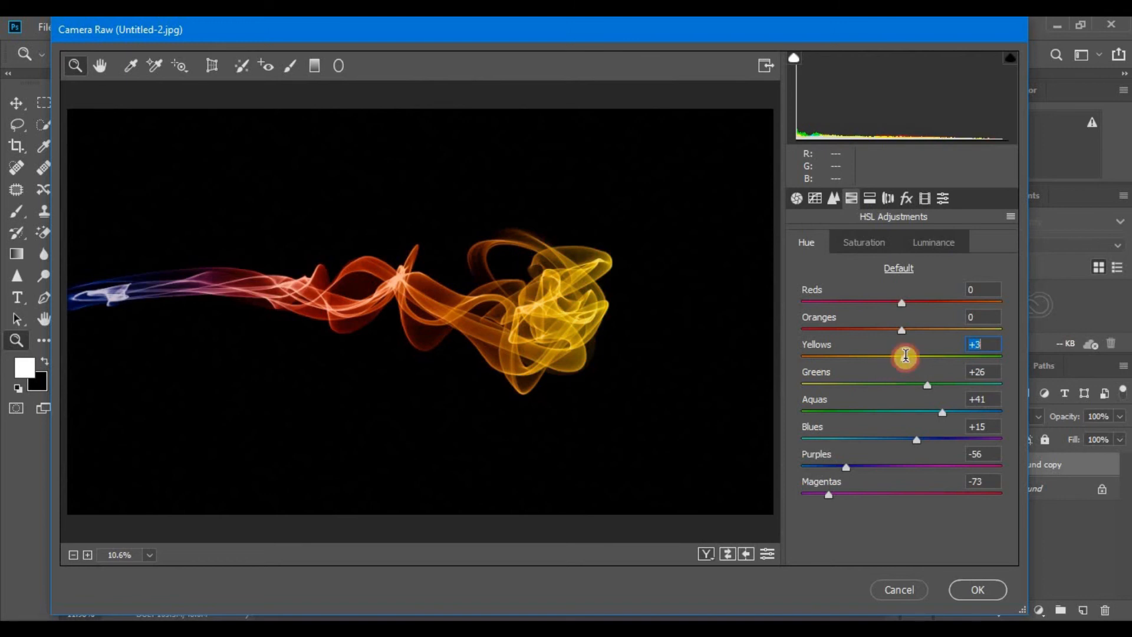
left_click_drag(934, 329, 915, 360)
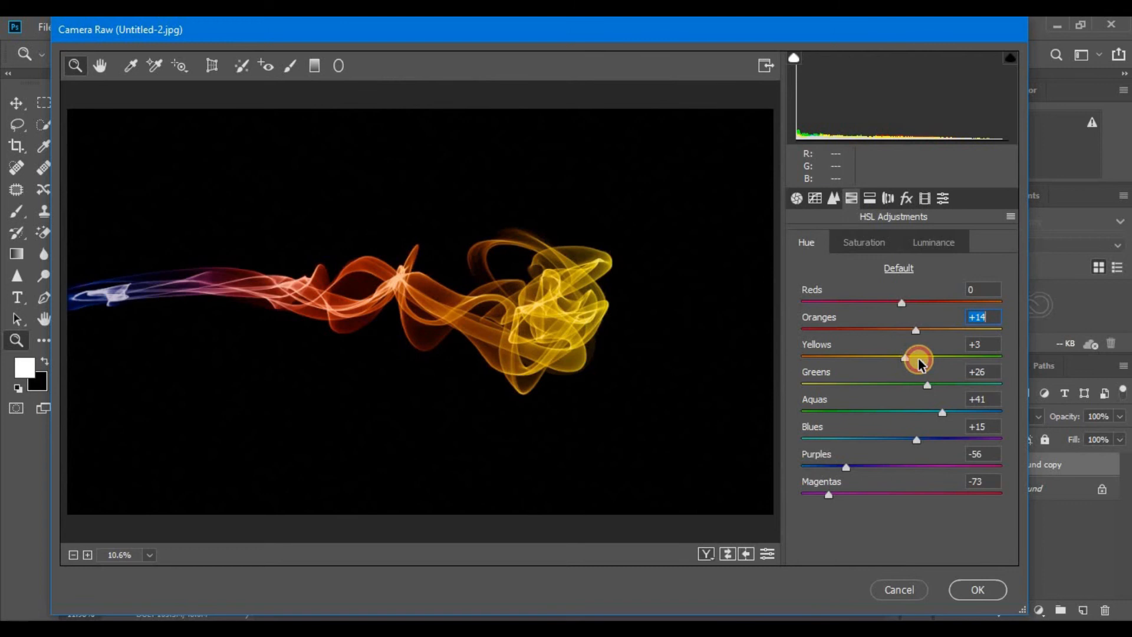
Set the HSL saturation of Aquas to +12, Yellows to +60, Oranges to +100 and Reds to +28.
left_click(868, 244)
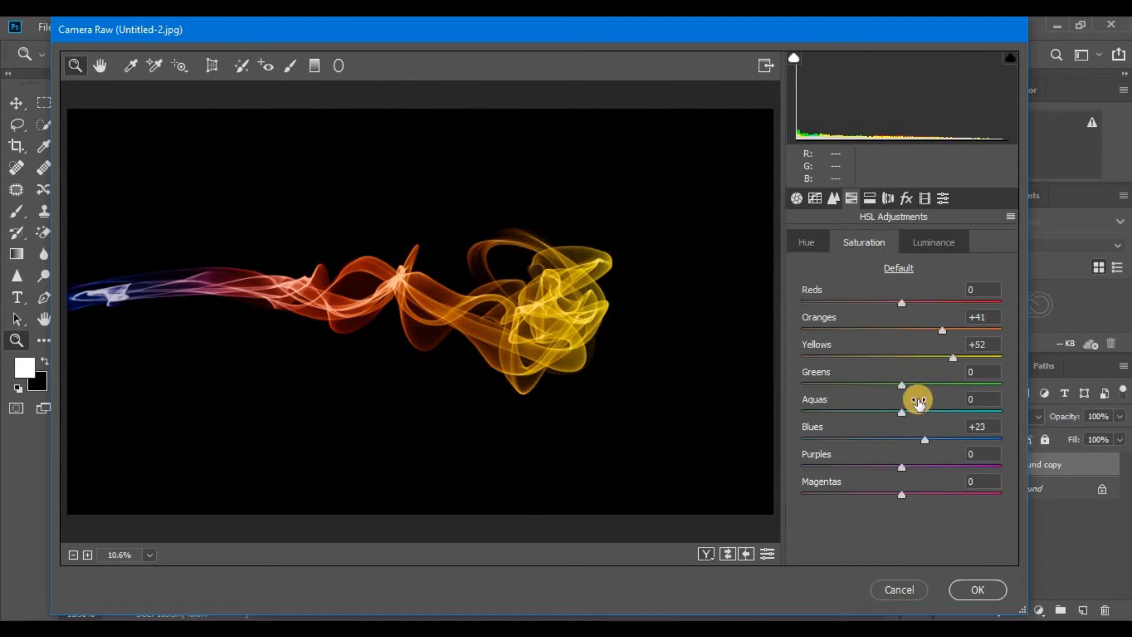
mouse_move(905, 415)
left_mouse_down()
mouse_move(836, 412)
mouse_move(941, 414)
mouse_move(917, 415)
left_mouse_up()
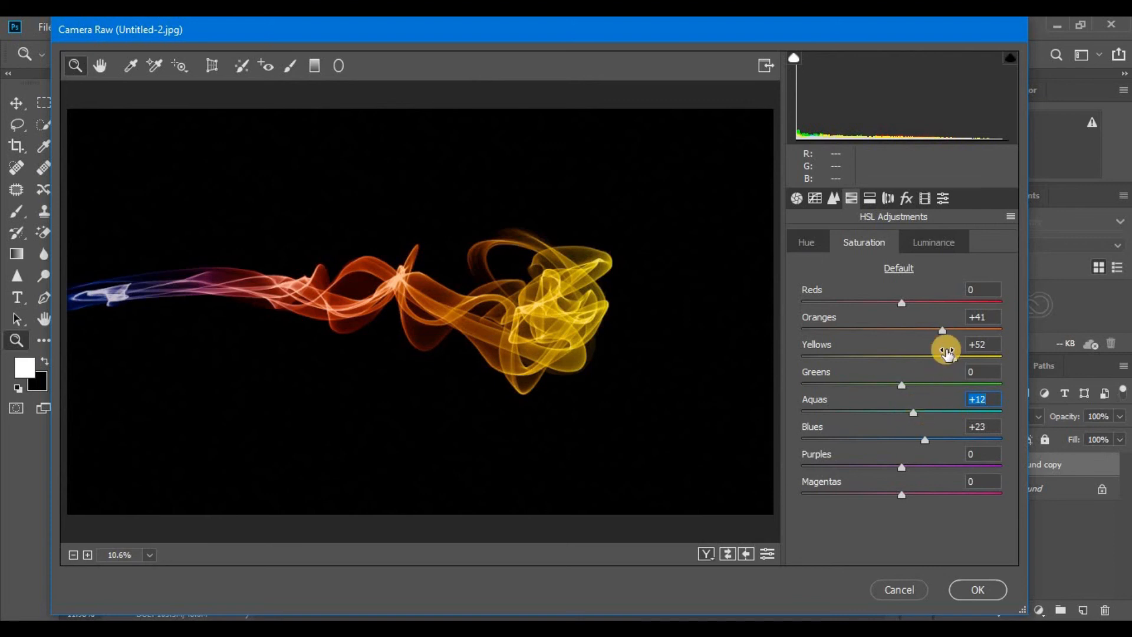
left_click_drag(956, 361, 1005, 366)
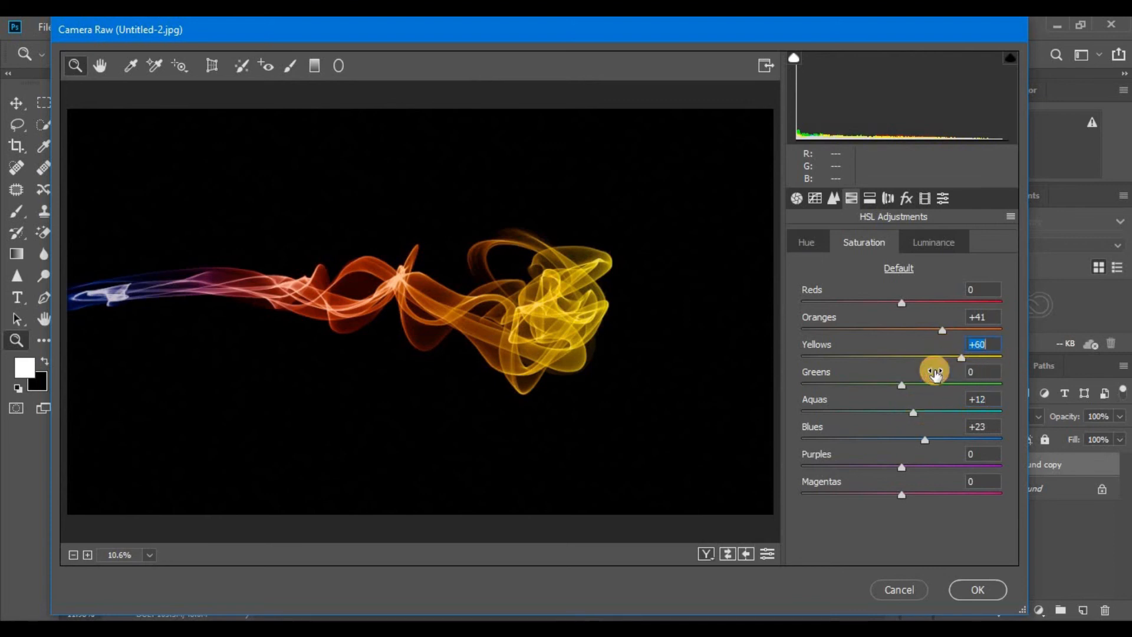
left_click_drag(941, 329, 941, 353)
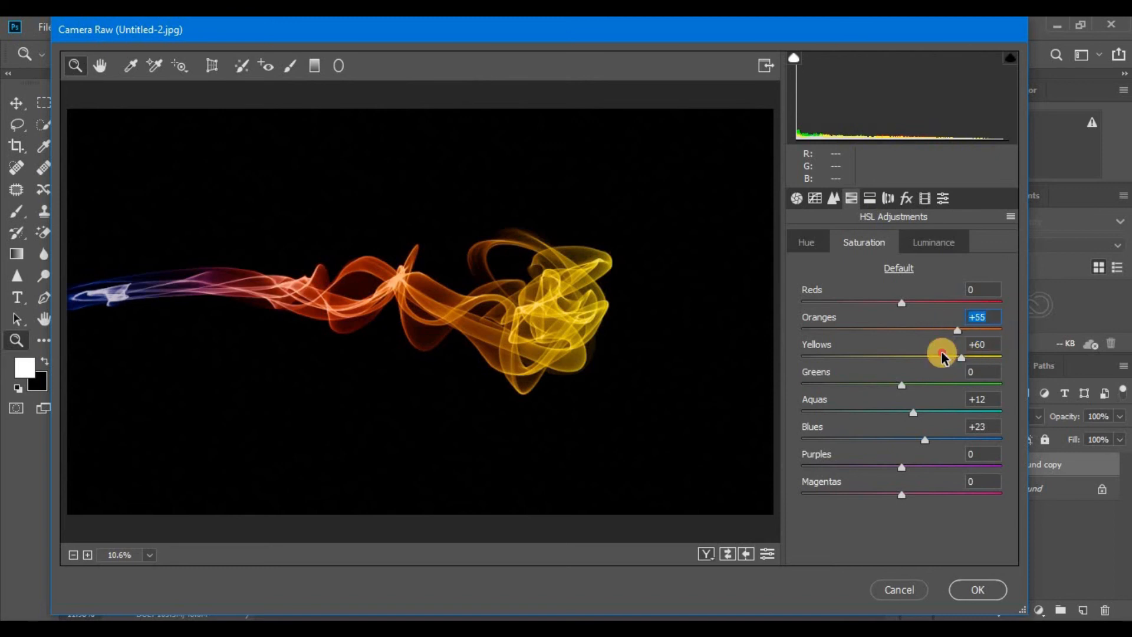
left_click_drag(1024, 354, 1055, 386)
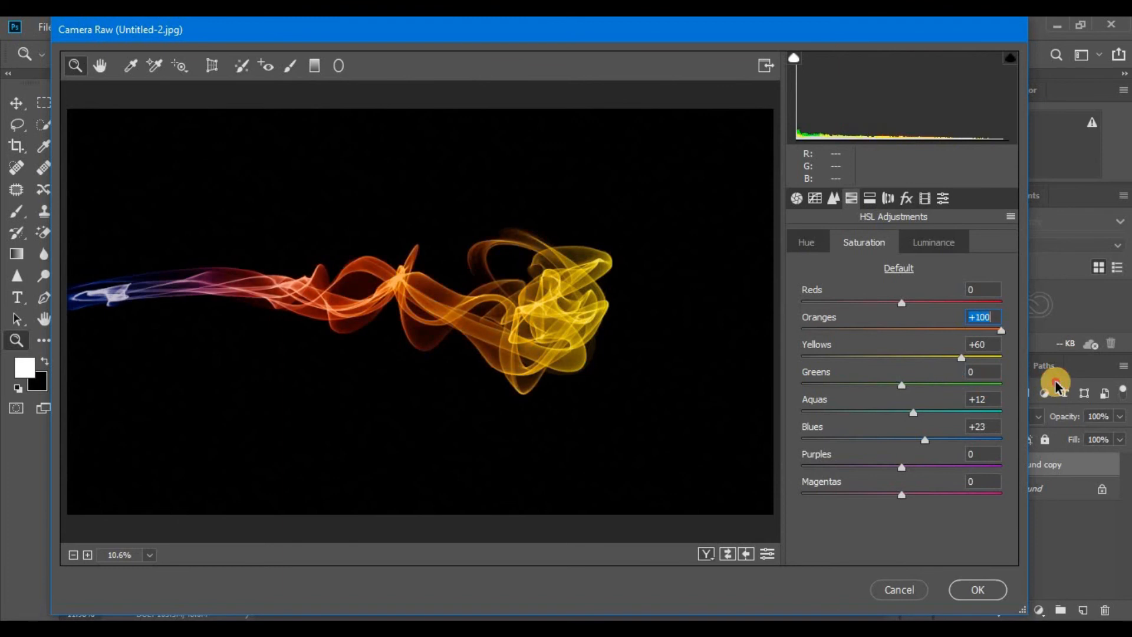
left_click_drag(901, 302, 929, 303)
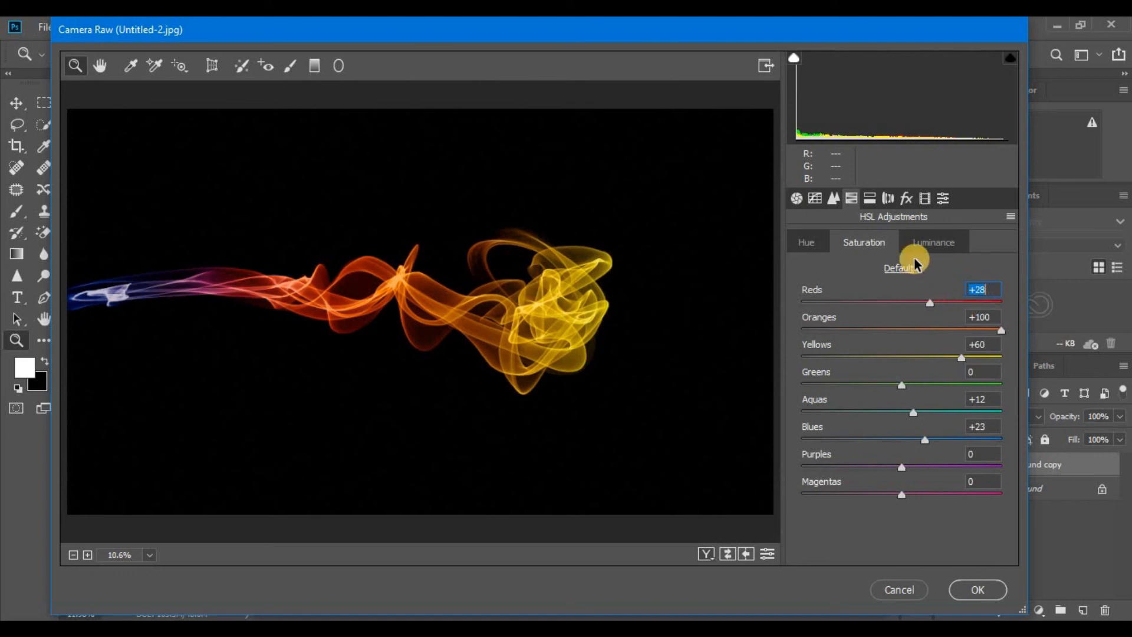
Raise the HSL luminance of Oranges to +10 and Yellows to +43.
left_click(943, 242)
left_click_drag(867, 332, 946, 366)
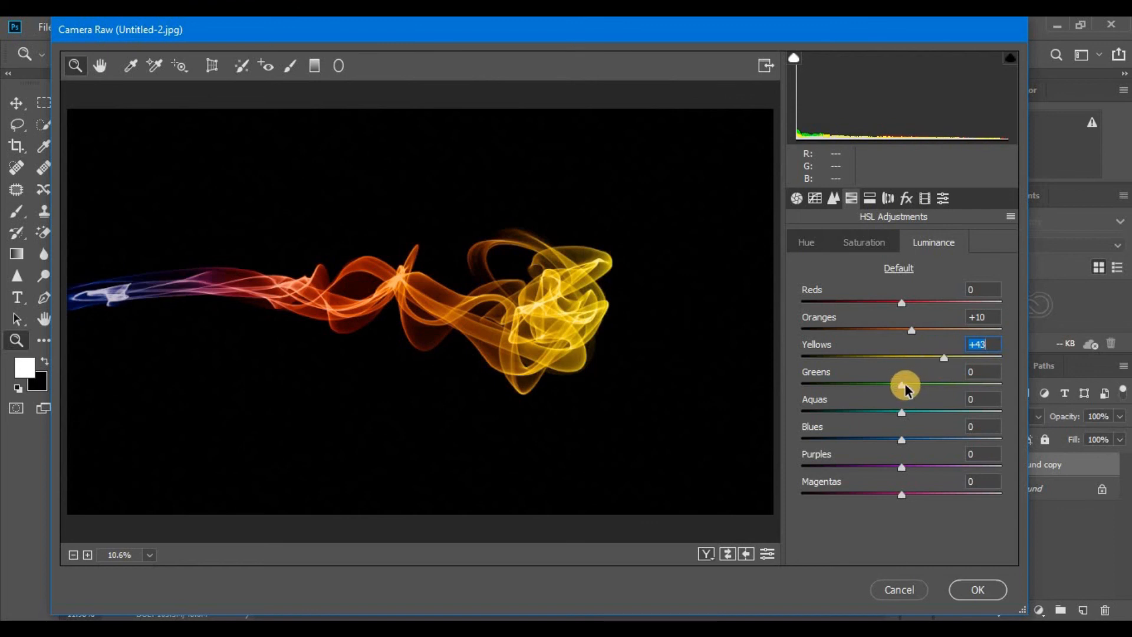
Compare the smoke in the side-by-side, stacked and split Before/After views, and apply the Camera Raw adjustments.
left_click(706, 554)
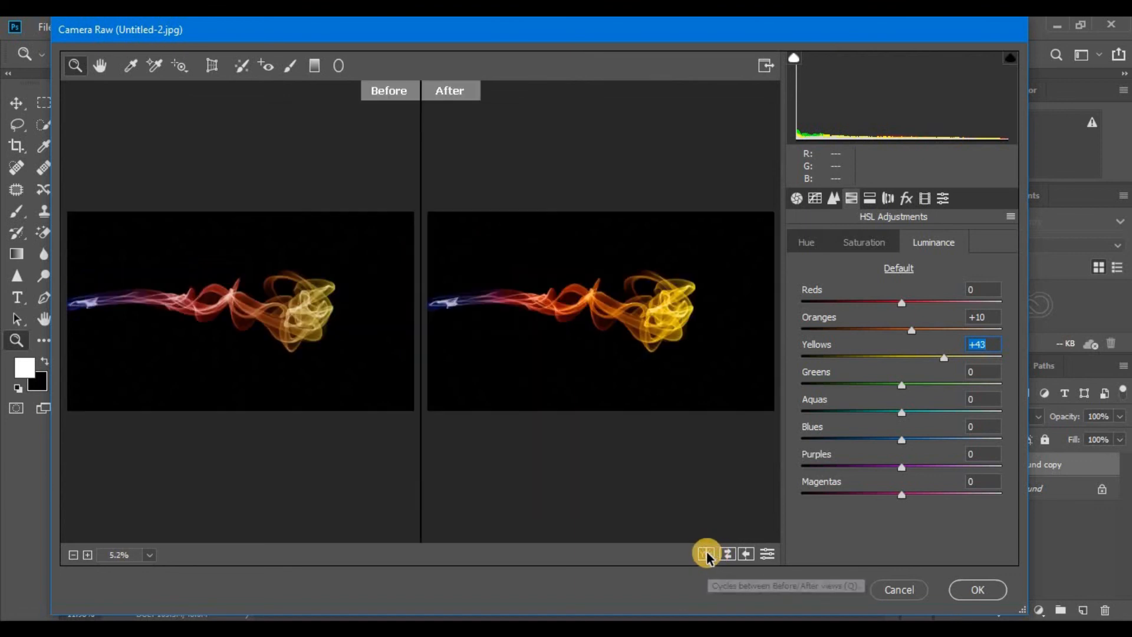
left_click(706, 554)
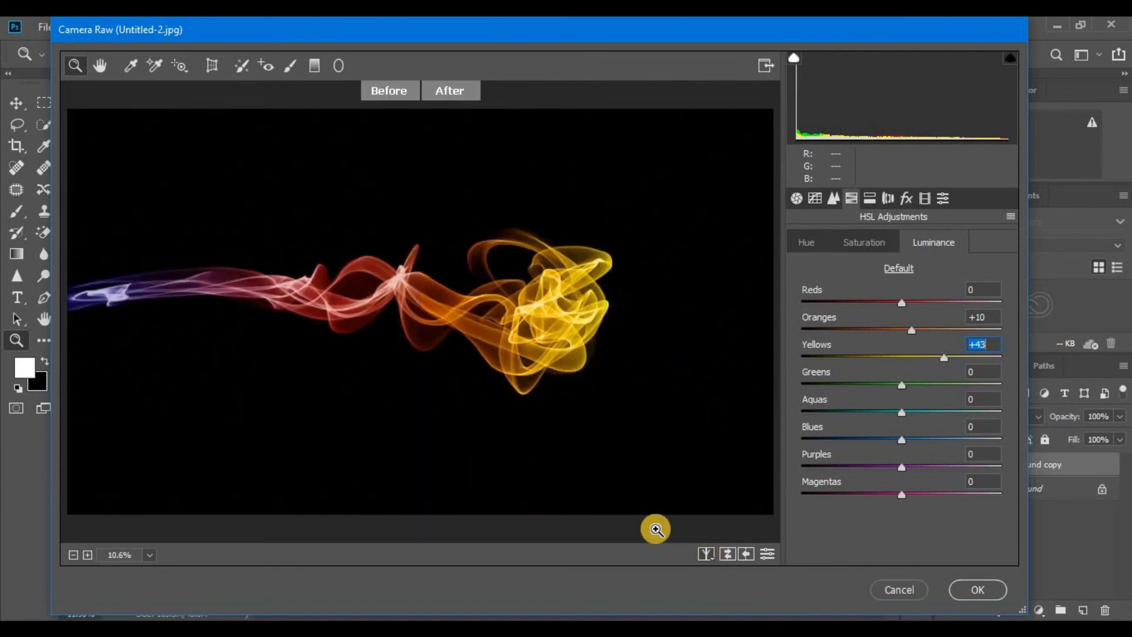
left_click(705, 557)
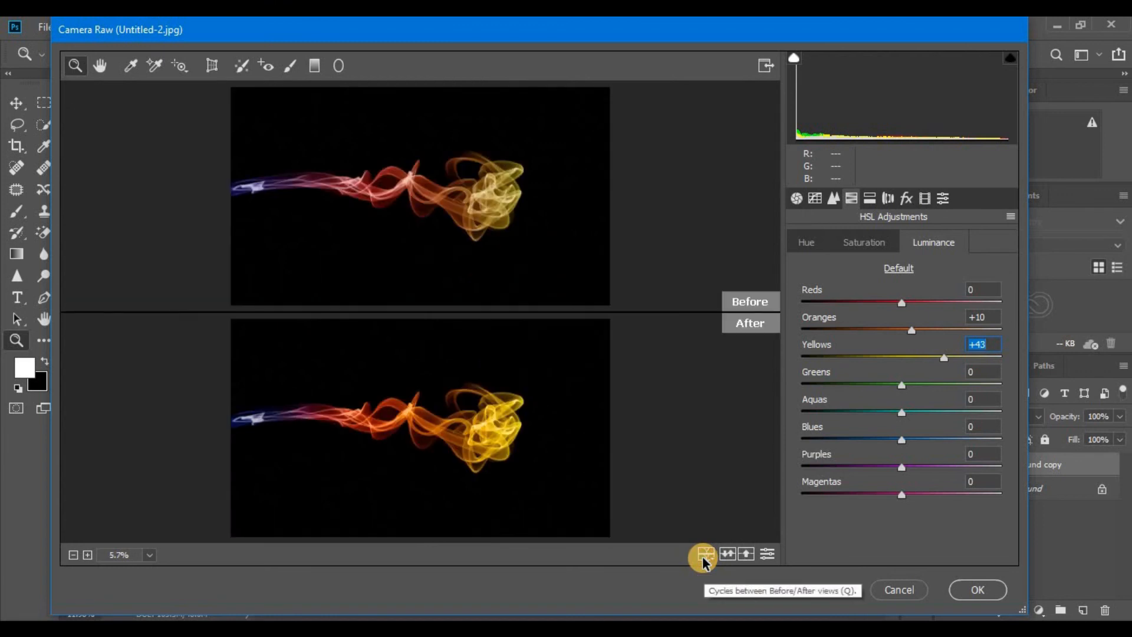
left_click(705, 557)
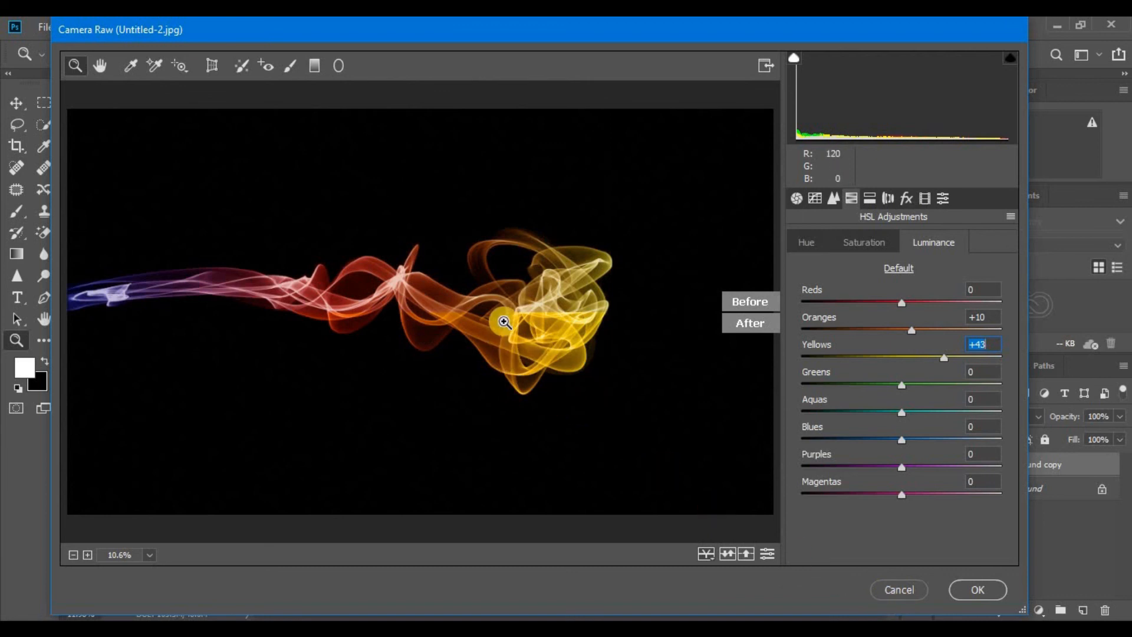
left_click_drag(580, 319, 608, 306)
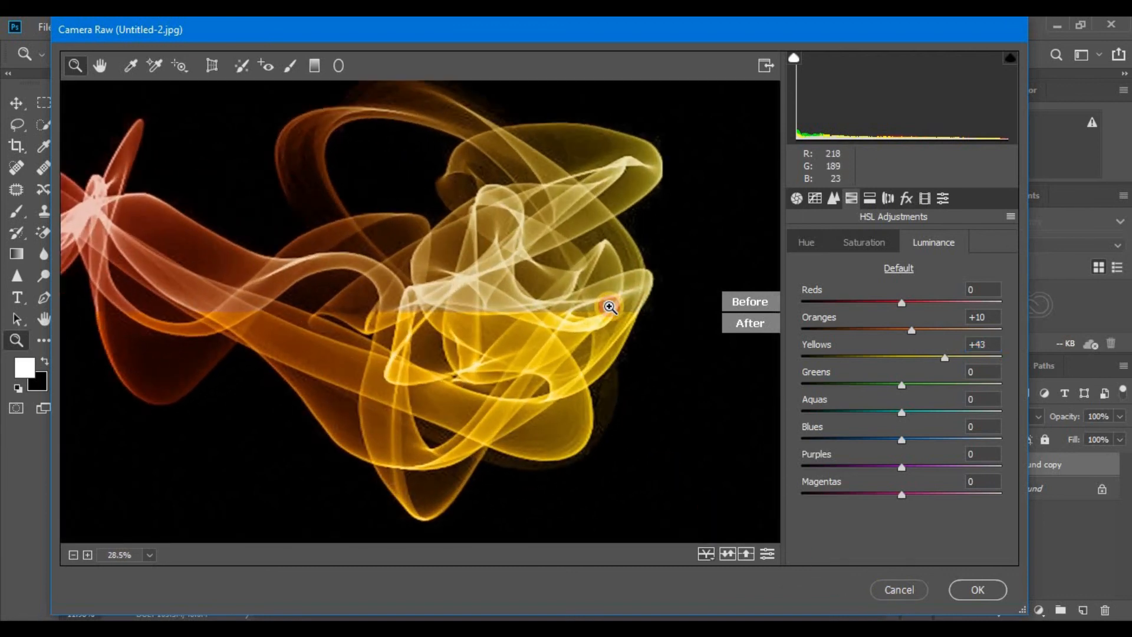
key("ctrl+0")
left_click(977, 589)
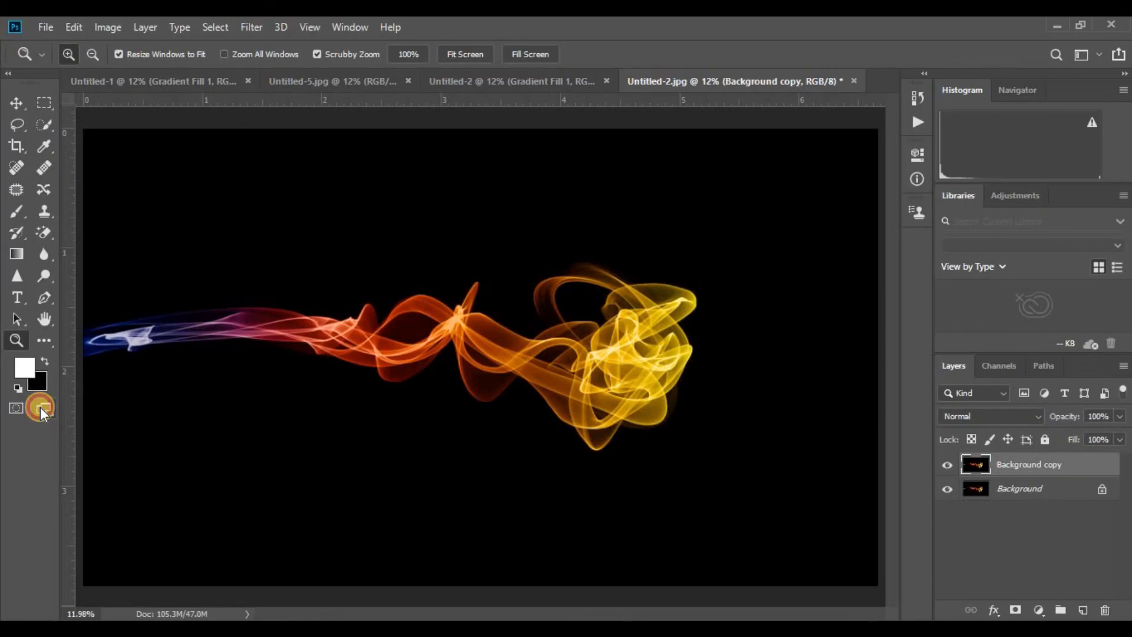
Display the enhanced smoke image in full screen mode without the interface and inspect it enlarged.
left_click(43, 408)
left_click_drag(619, 352, 629, 352)
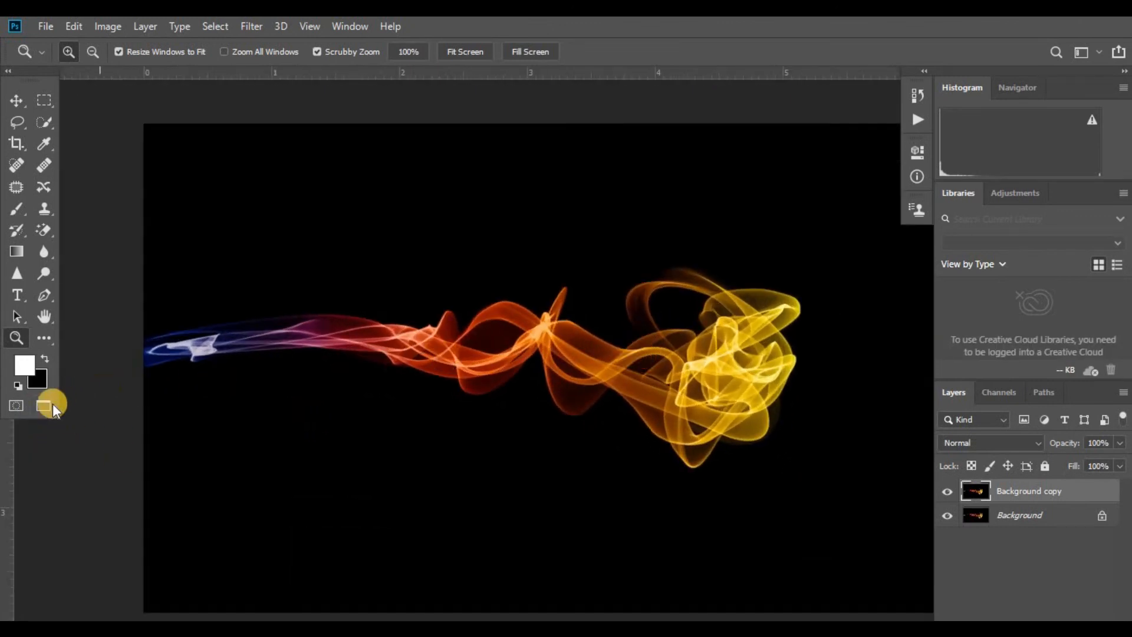
left_click(44, 405)
left_click_drag(737, 253, 750, 255)
left_click_drag(643, 346, 646, 348)
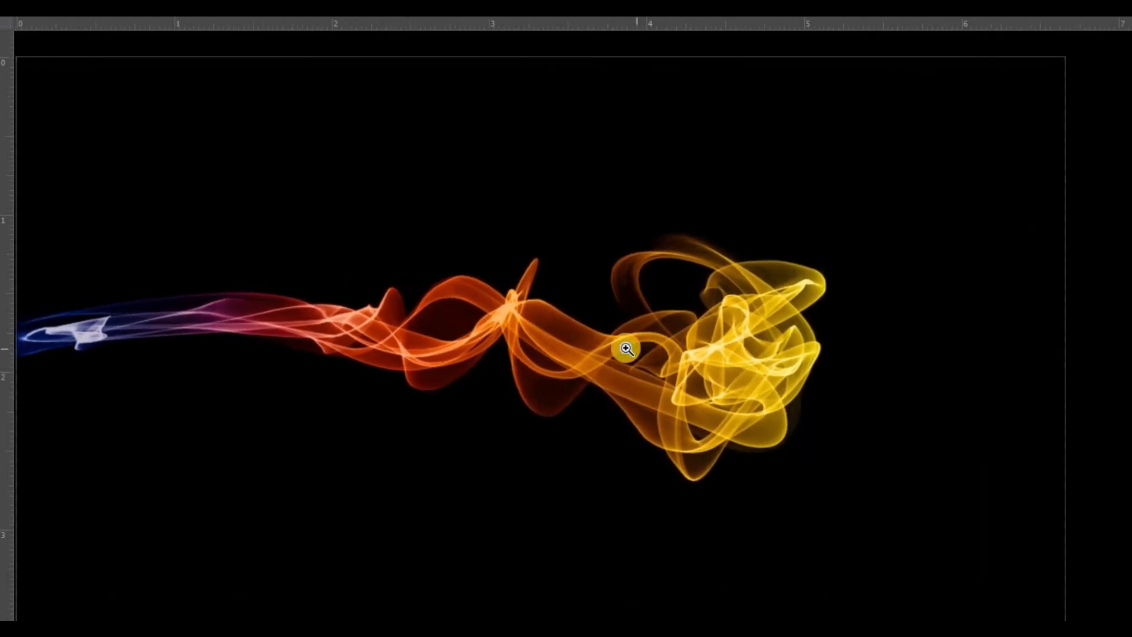
right_click(691, 370)
right_click(884, 336)
left_click(1001, 297)
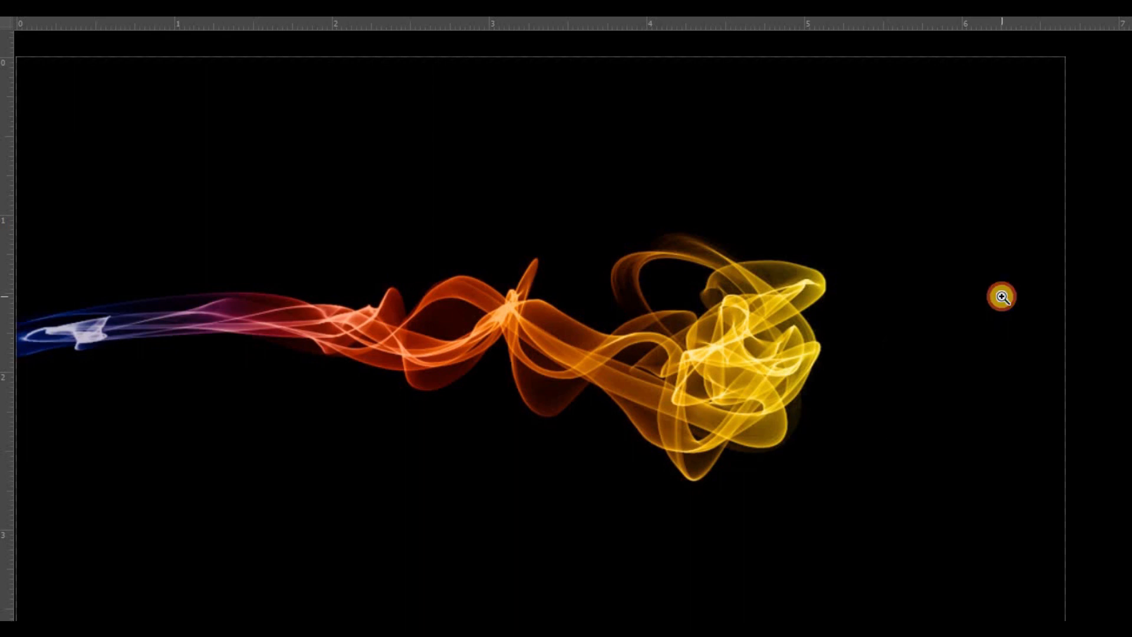